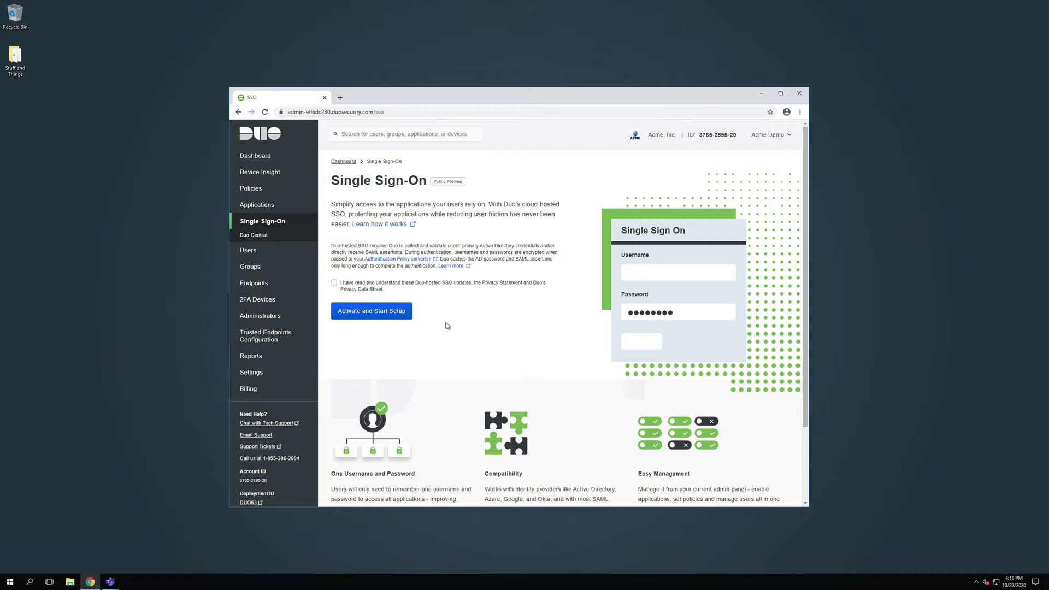
Accept the hosted SSO terms, activate Single Sign-On, and enter acme1 as the custom subdomain
left_click(334, 283)
left_click(404, 311)
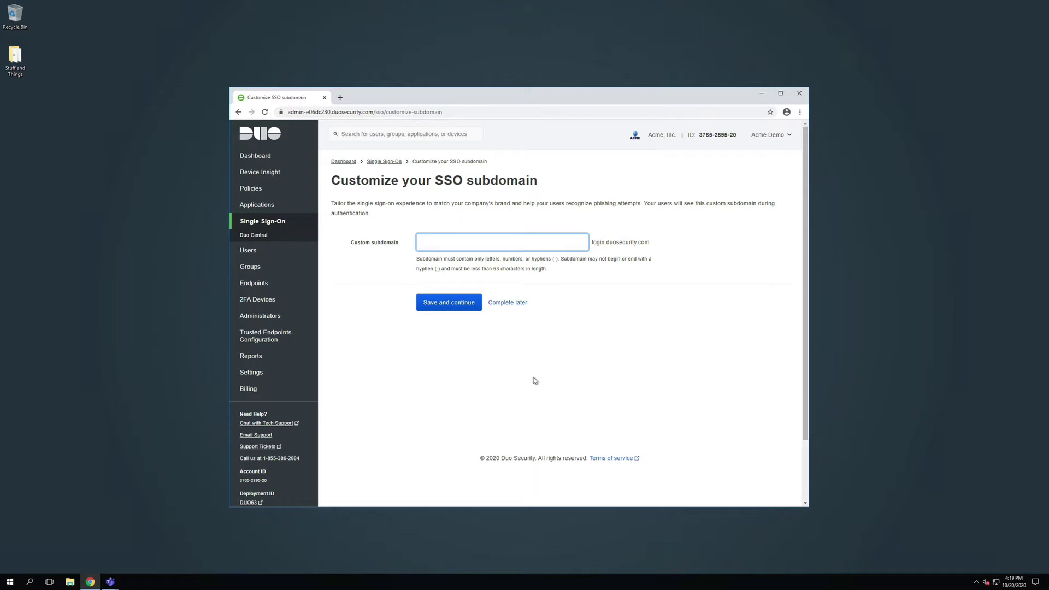
type("acme1")
Save and confirm acme1.login.duosecurity.com as the permanent subdomain, then add Active Directory as the authentication source
left_click(462, 304)
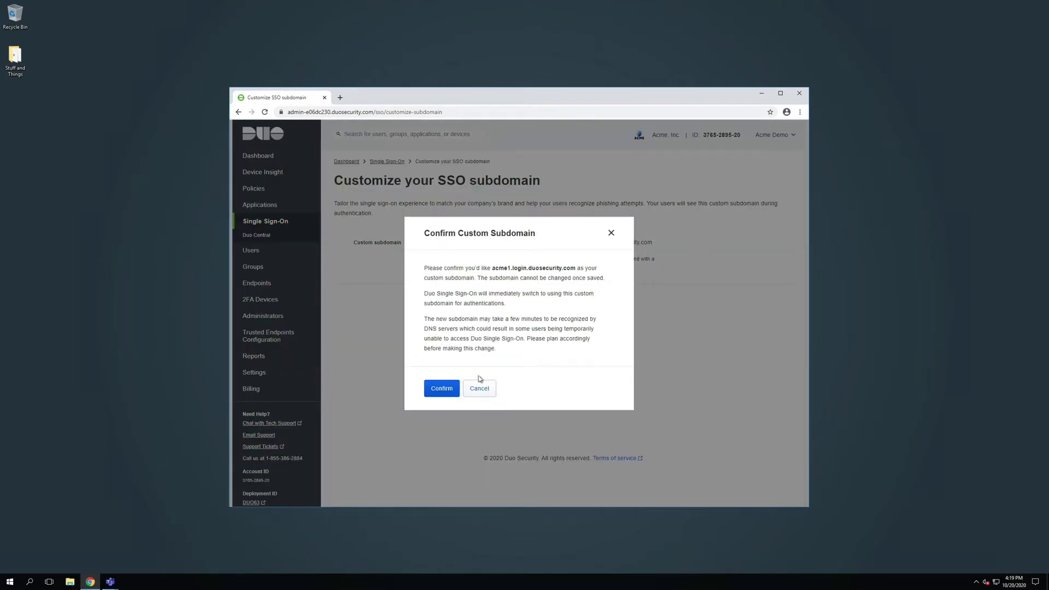
left_click(443, 390)
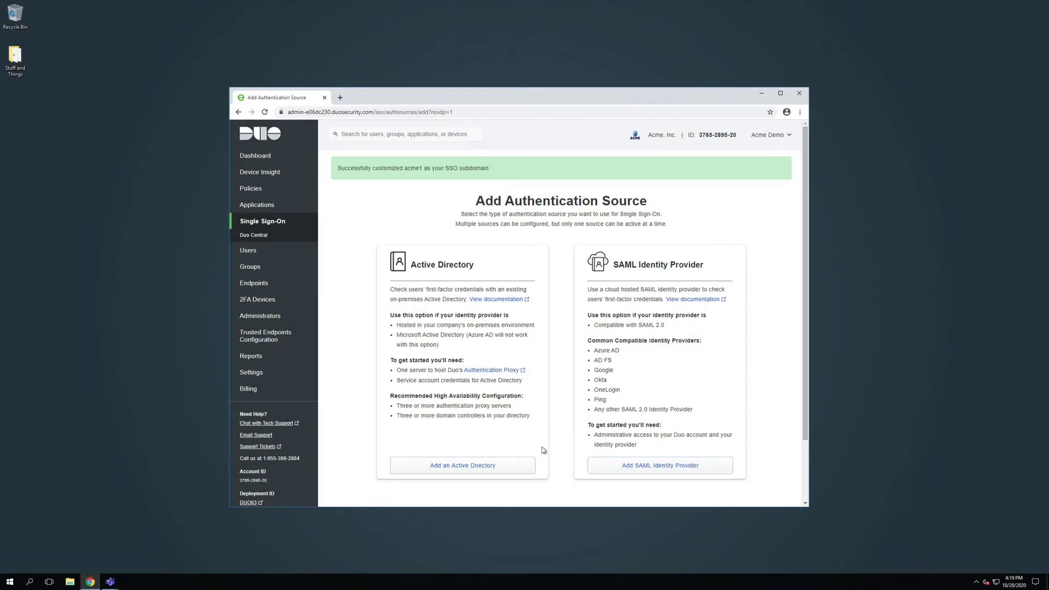
left_click(521, 467)
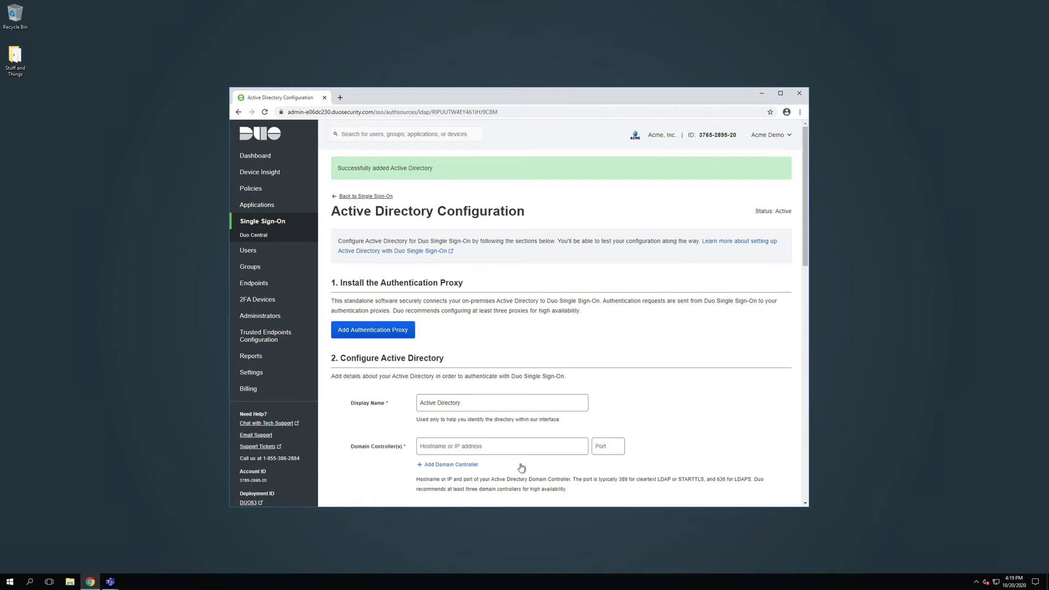
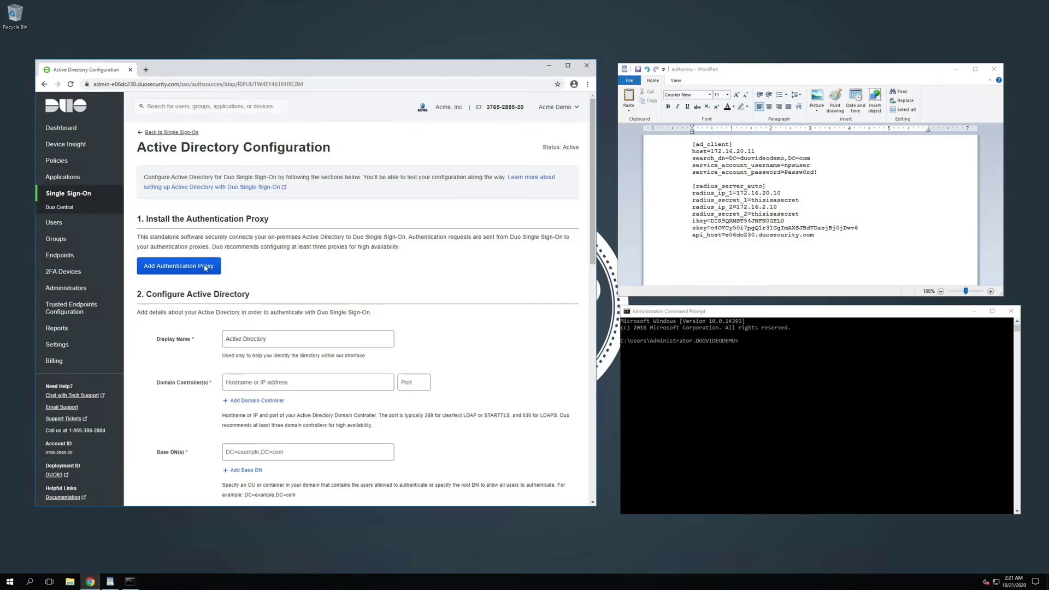
Add a new Authentication Proxy and copy its [sso] section for authproxy.cfg
left_click(206, 267)
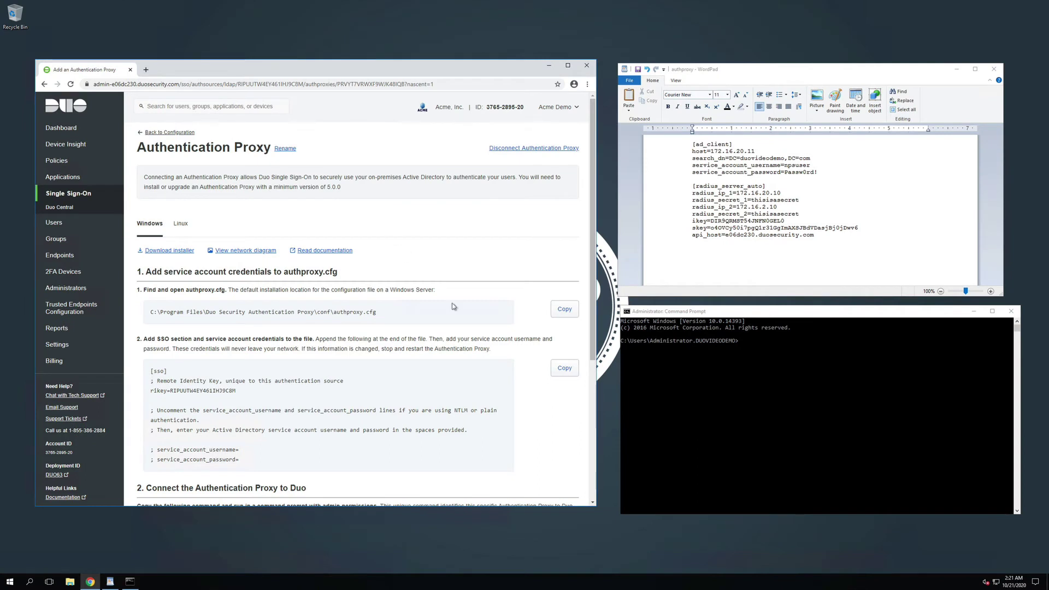
left_click(562, 369)
left_click(878, 245)
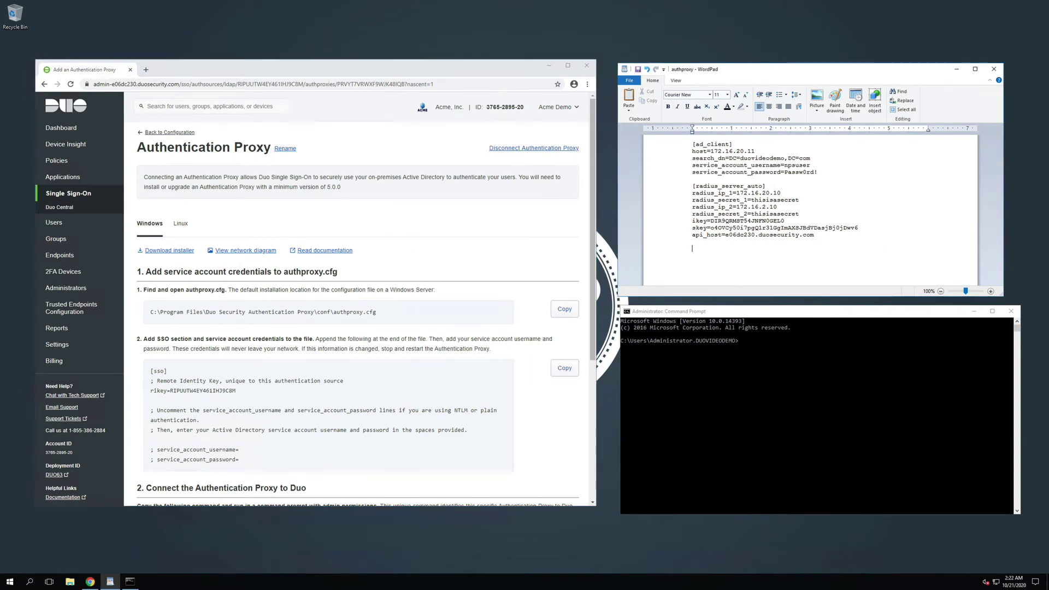
Paste the [sso] block after api_host in authproxy.cfg, save the file and close WordPad
key("ctrl+v")
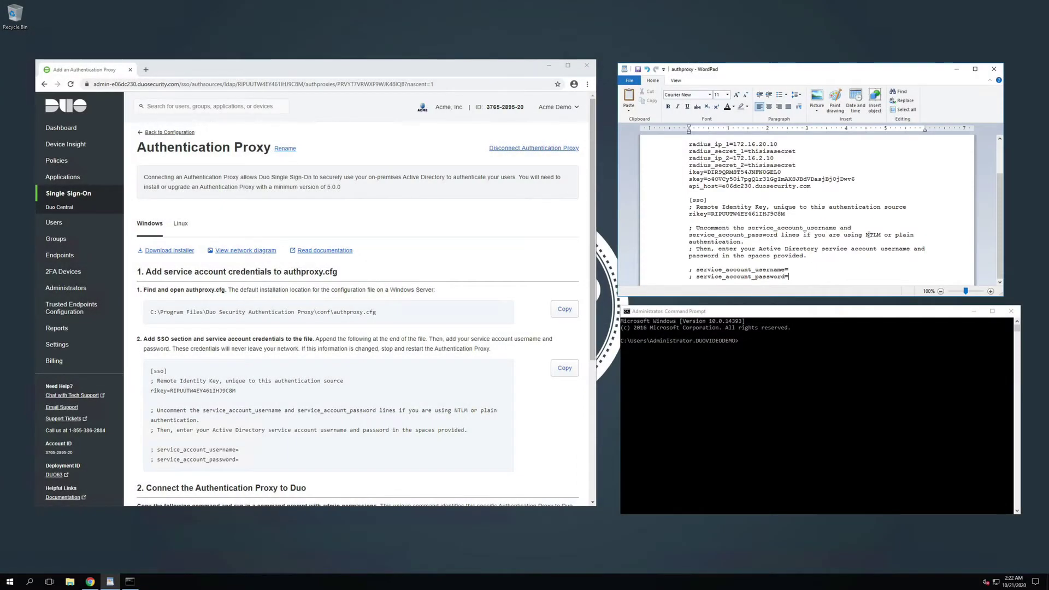
left_click(637, 70)
left_click(993, 69)
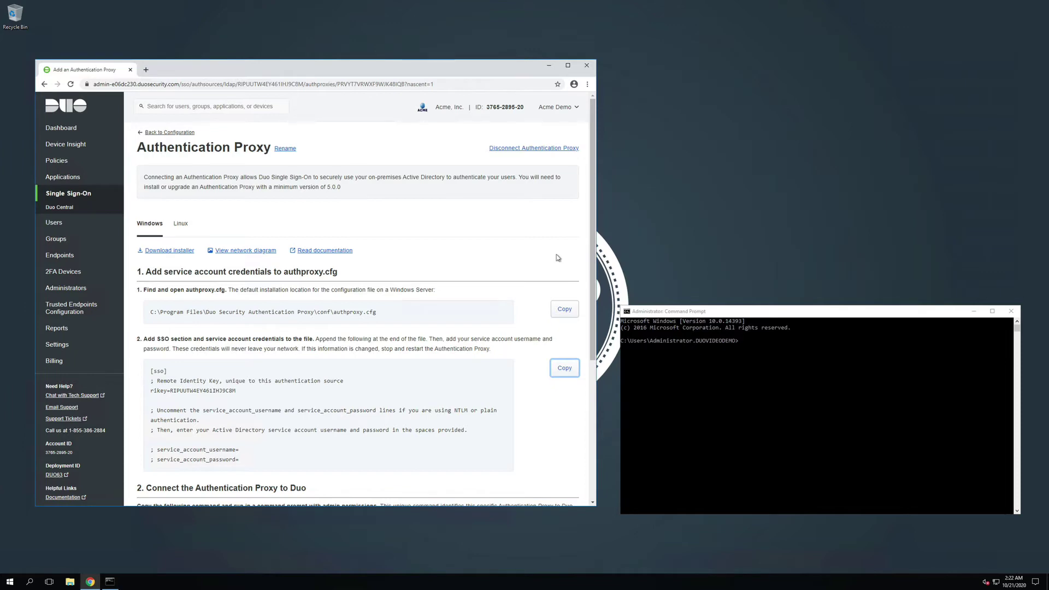
Run Duo's copied enrollment command in Command Prompt so the proxy stores its secrets and restarts
scroll(557, 257, "down", 4)
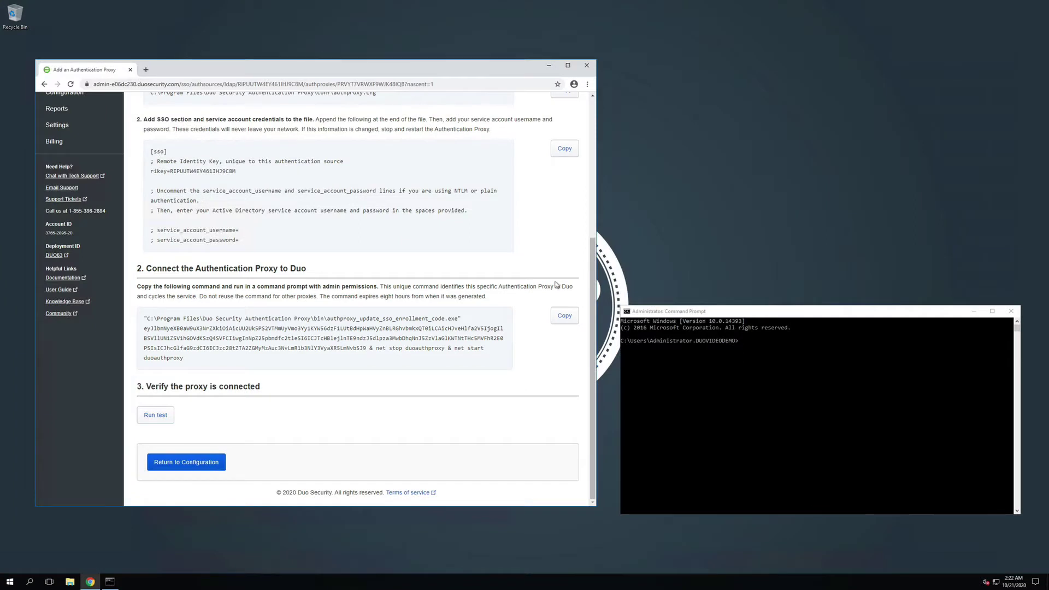
left_click(563, 319)
left_click(657, 342)
key("ctrl+v")
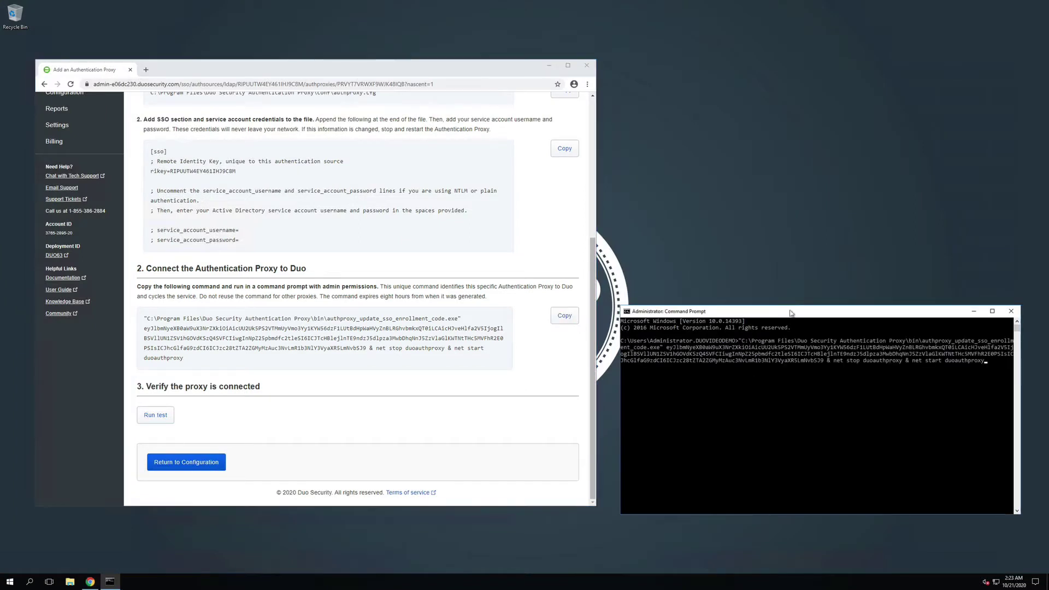
key("Return")
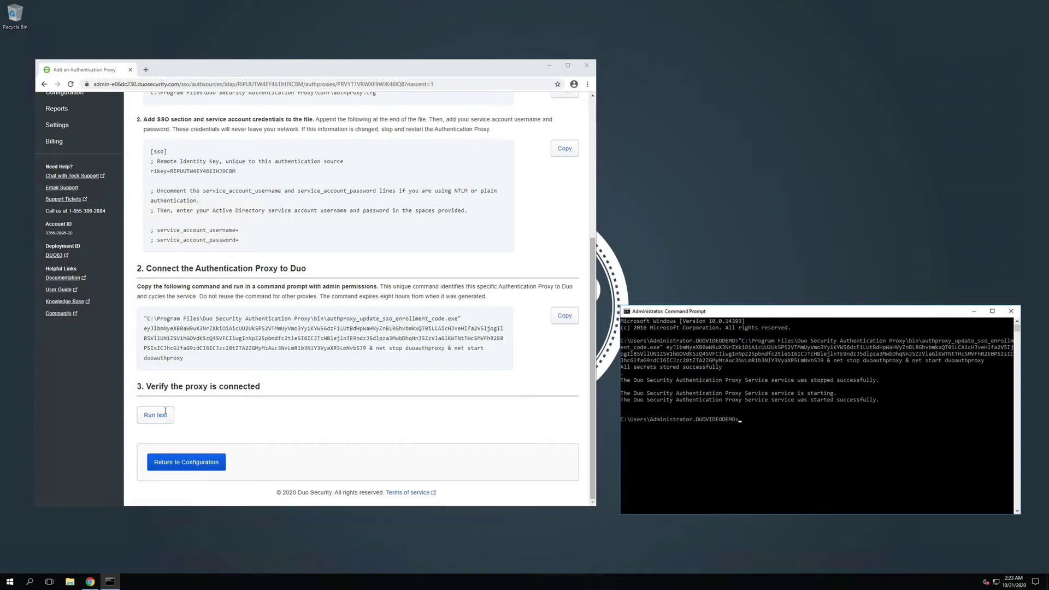
left_click(165, 414)
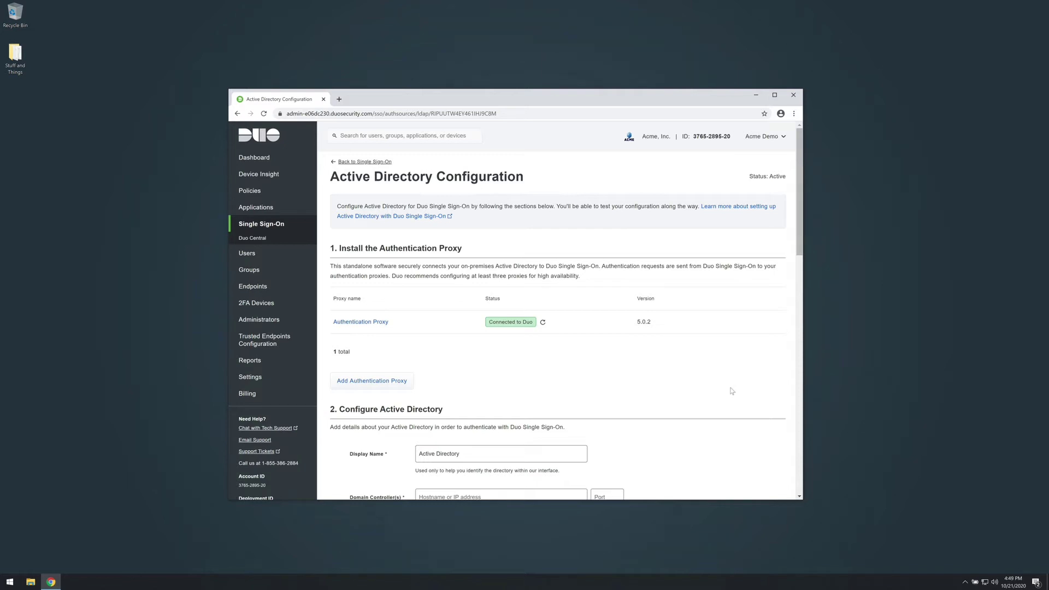
Scroll down the Active Directory configuration to the Configure Active Directory form
scroll(731, 391, "down", 4)
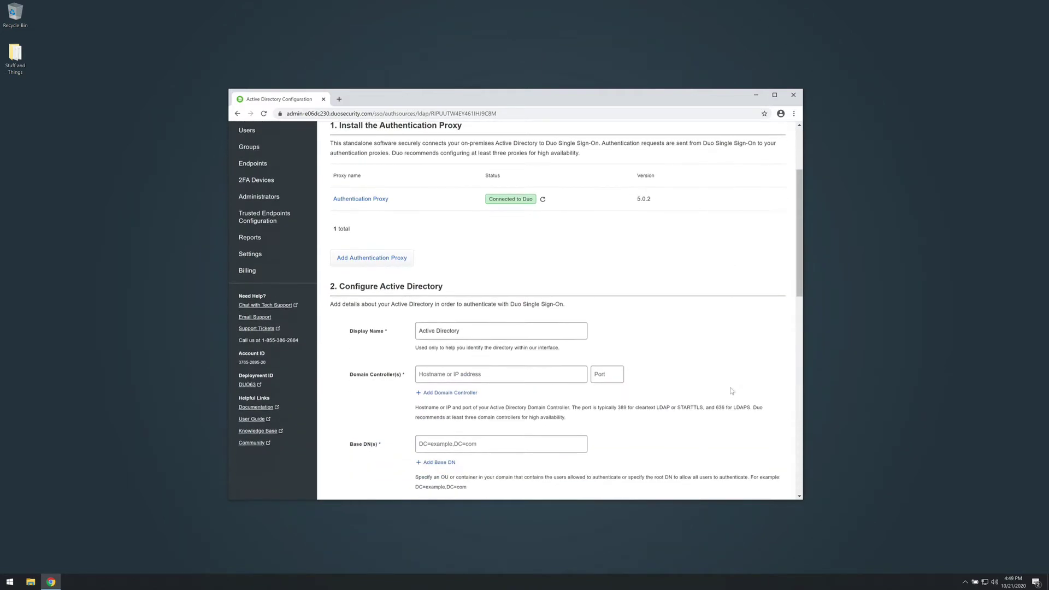
scroll(732, 391, "down", 1)
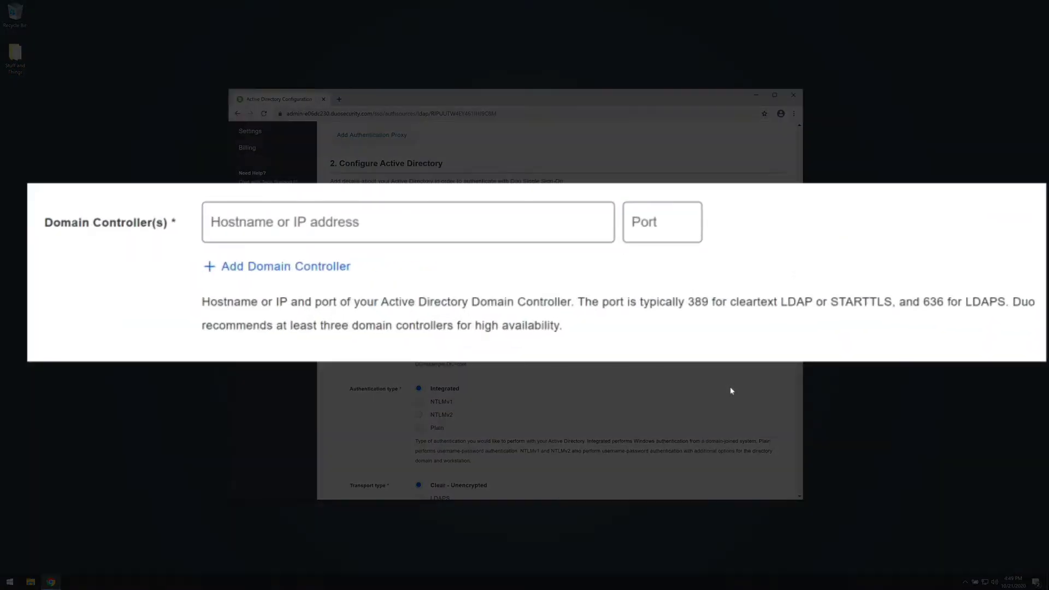
Enter domain controller hostname 172.16.20.11 with port 389
left_click(584, 236)
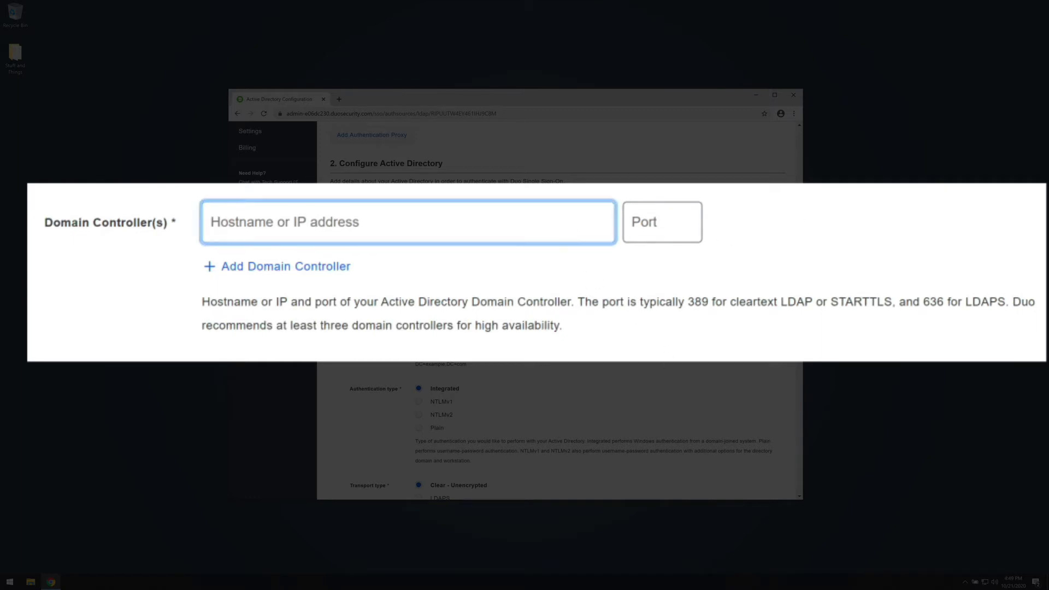
type("172.16.20.11")
key("Tab")
type("389")
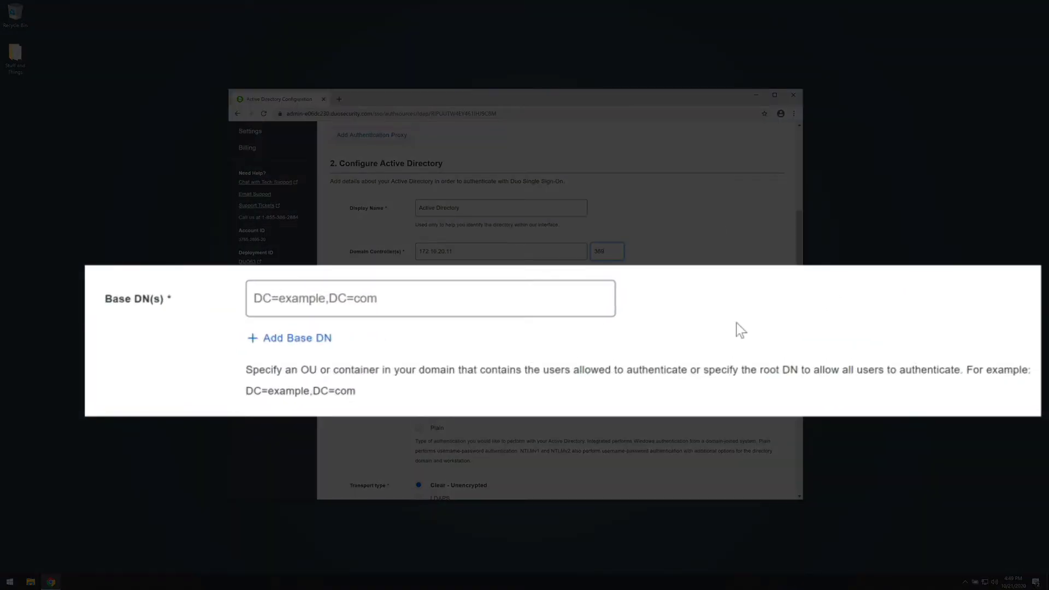
Enter DC=duovideodemo,DC=com in the Base DN(s) field
left_click(585, 299)
type("DC=duo")
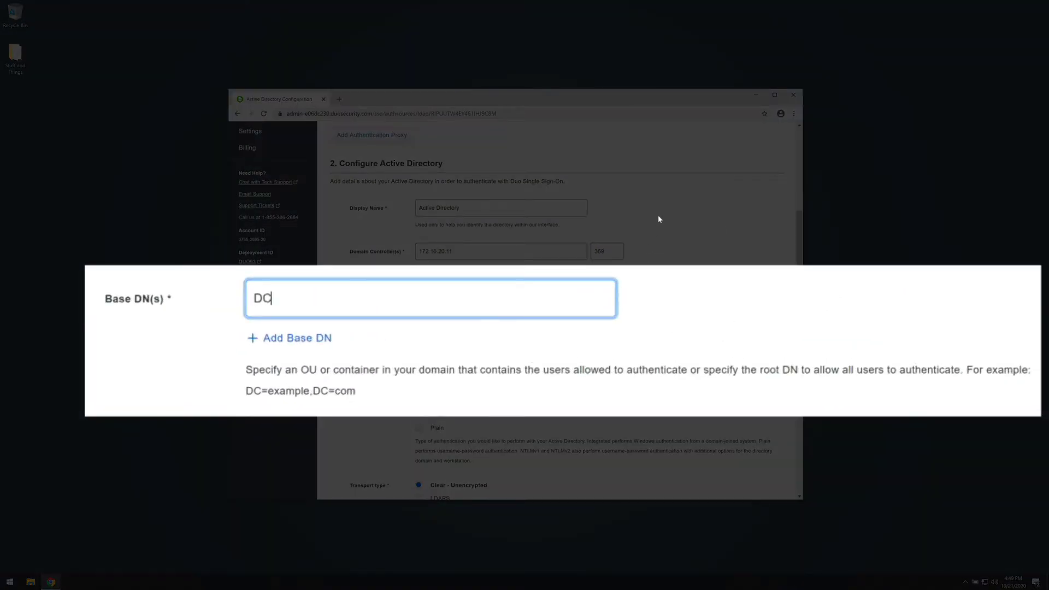
type("videodemo,DC=com")
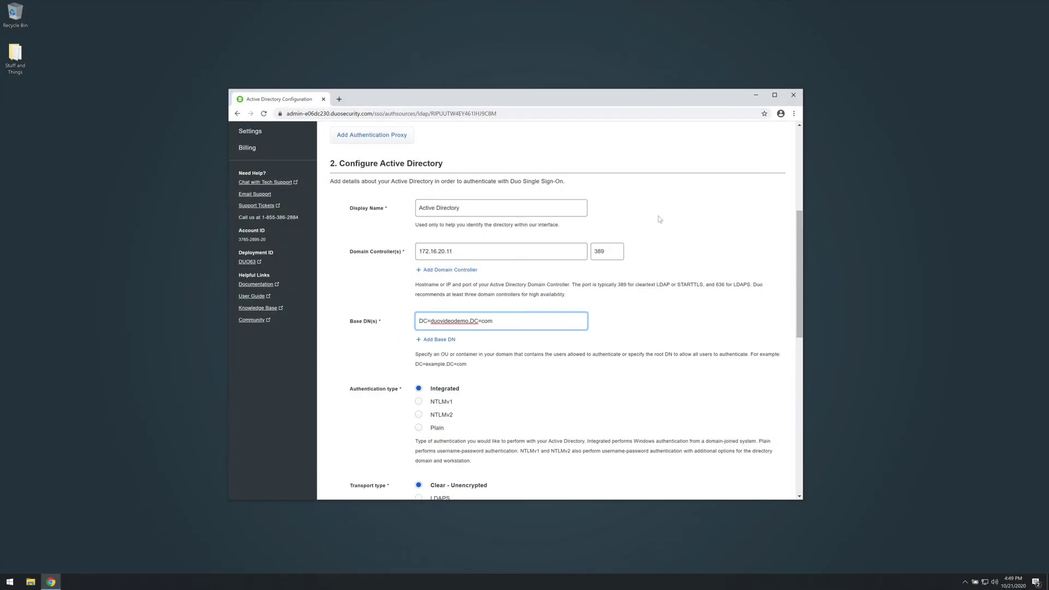
left_click(687, 208)
scroll(761, 322, "down", 5)
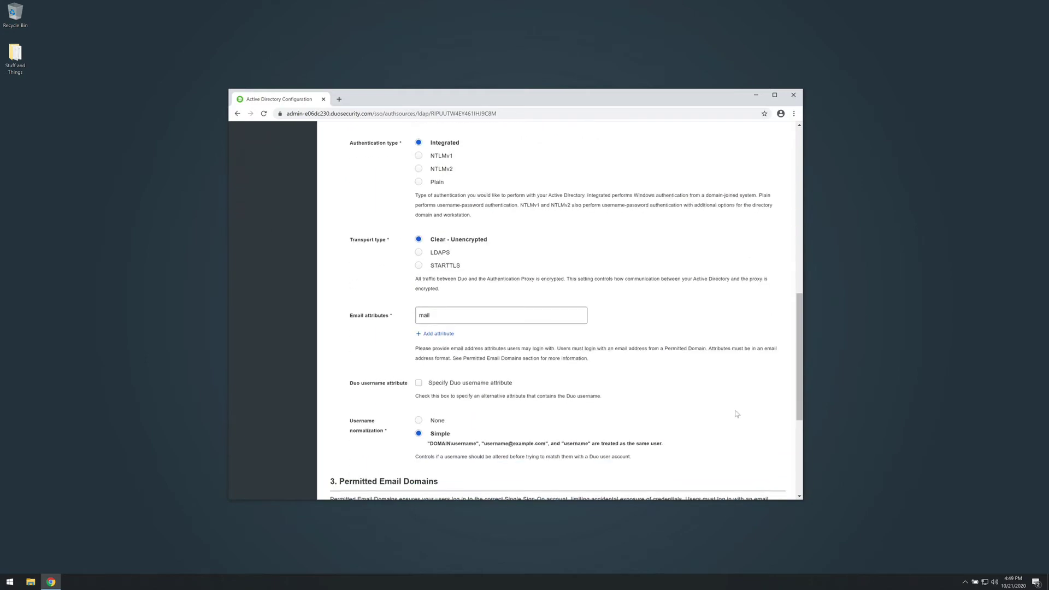
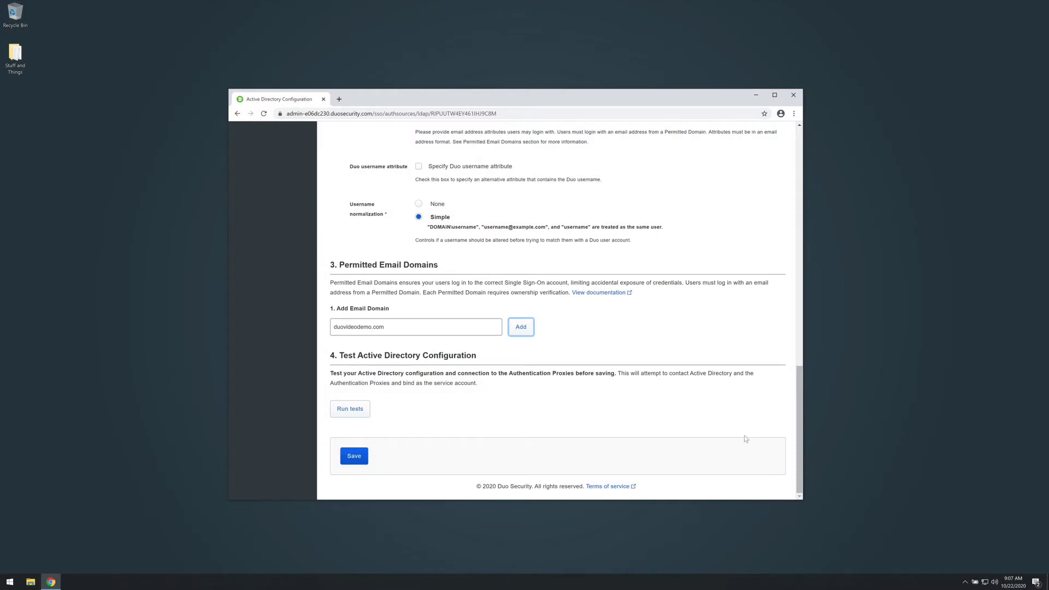
Scroll down to review the duovideodemo.com domain entry with its Verified DNS TXT record
scroll(759, 448, "down", 3)
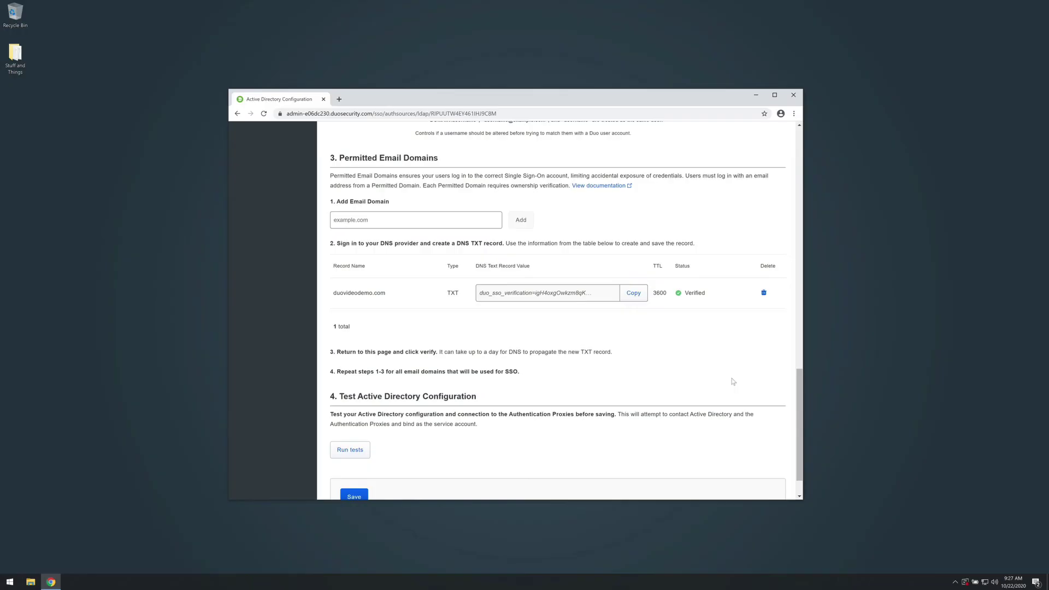
Run the connection tests until 'Active Directory correctly configured' appears, then save the Active Directory source
left_click(365, 450)
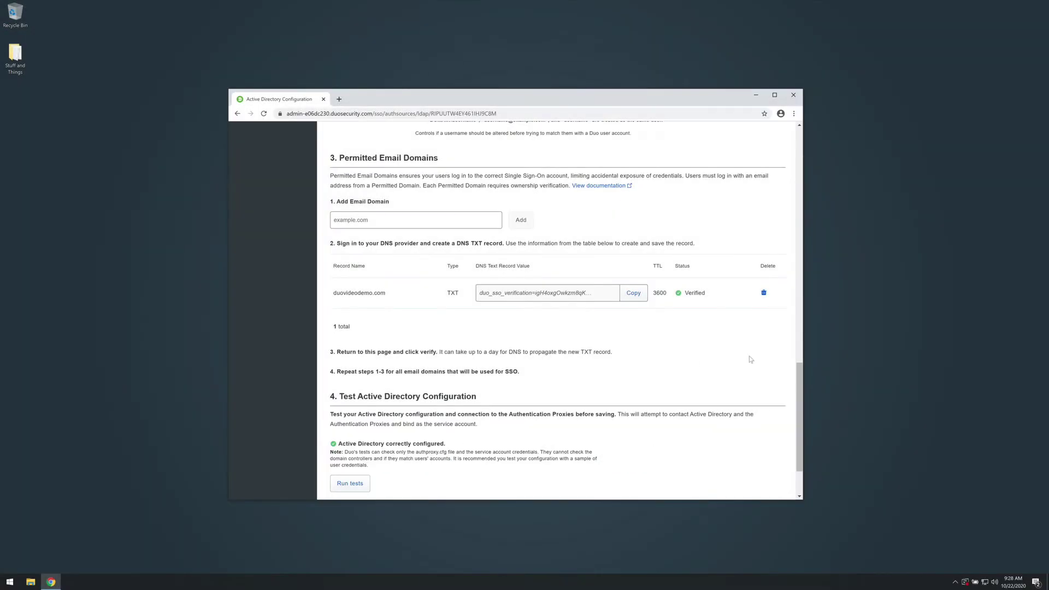
scroll(695, 363, "down", 2)
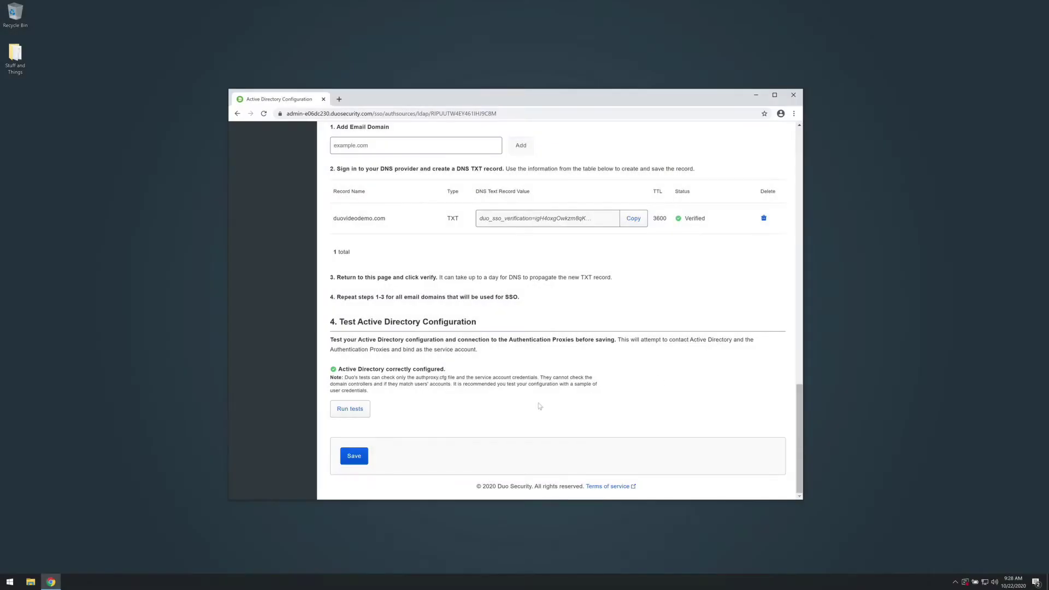
left_click(370, 454)
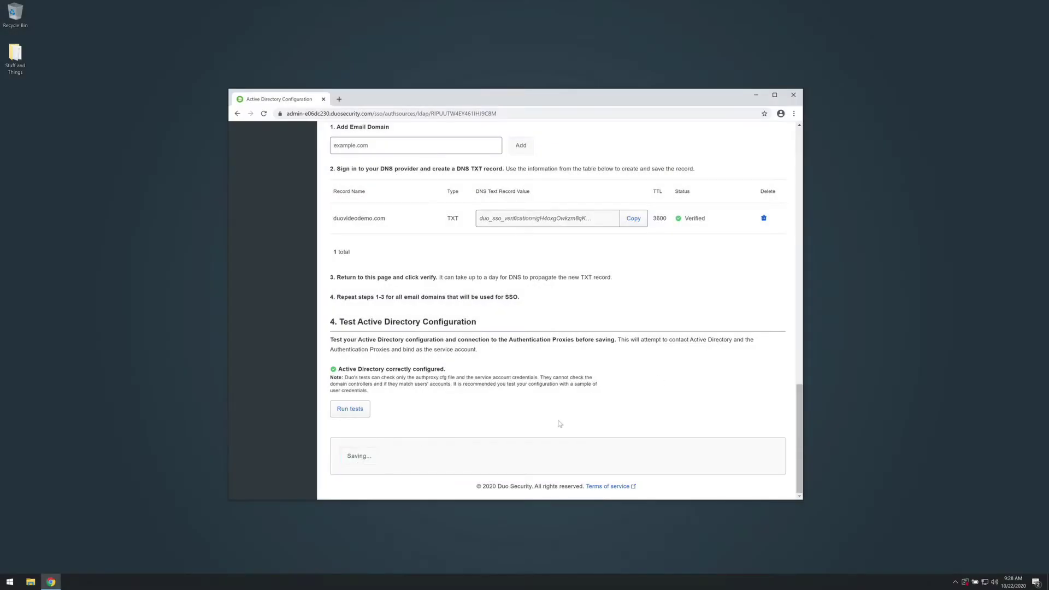
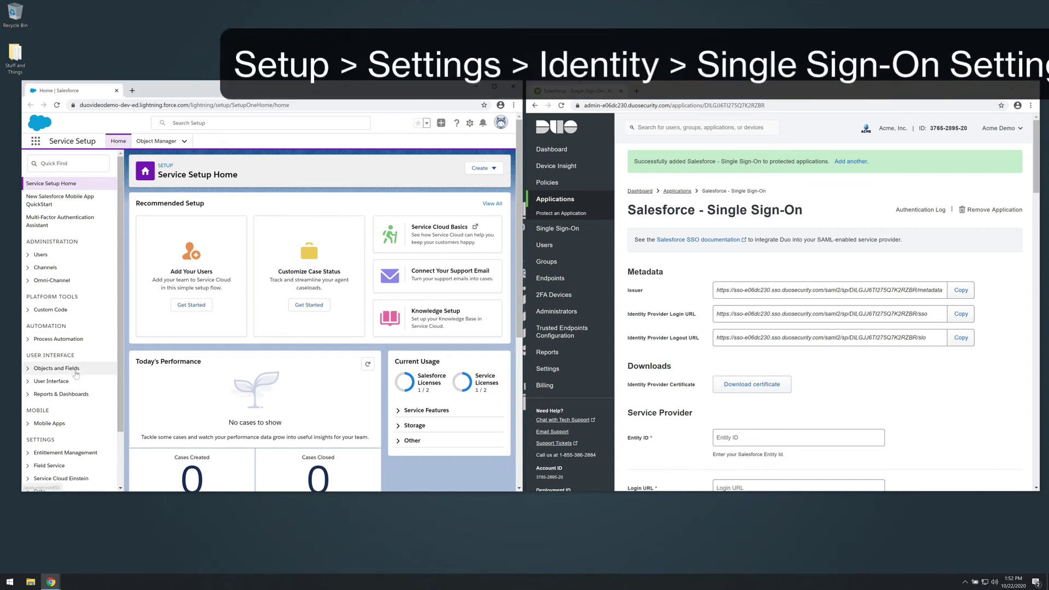
Navigate to Identity > Single Sign-On Settings in Setup
scroll(117, 413, "down", 1)
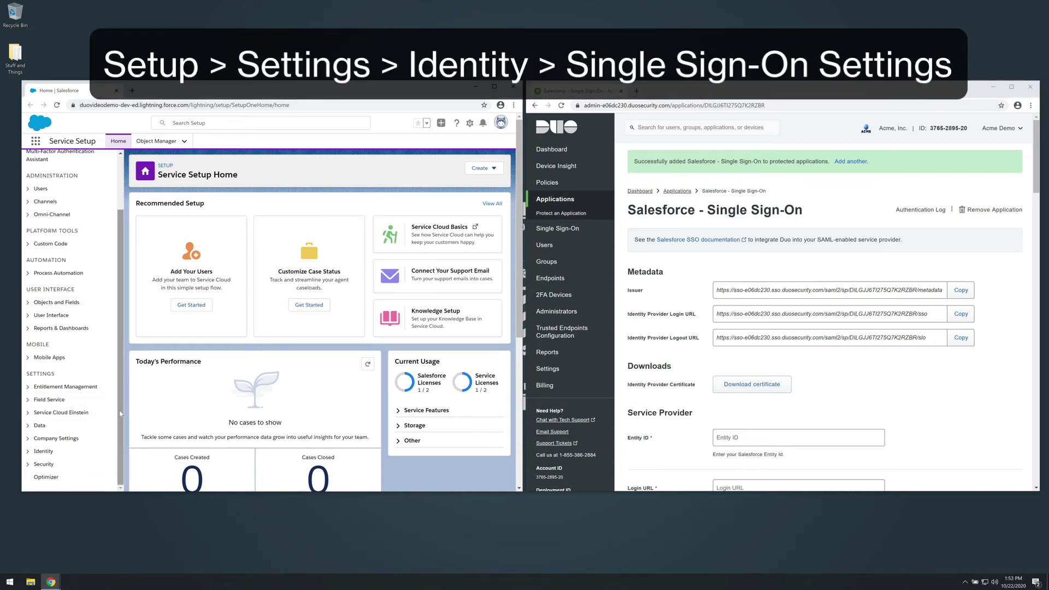
left_click(27, 452)
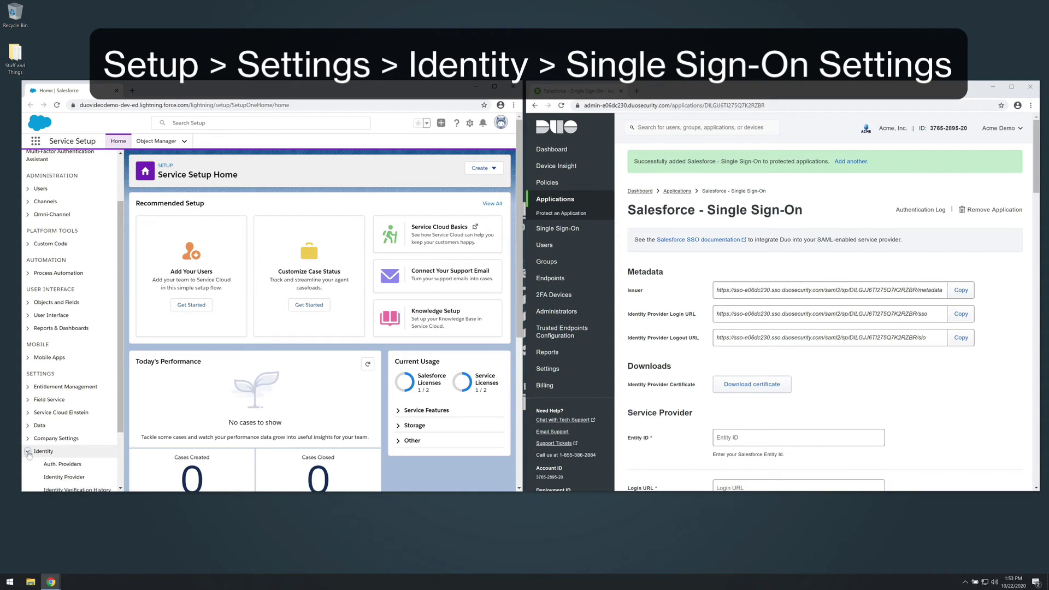
scroll(50, 450, "down", 2)
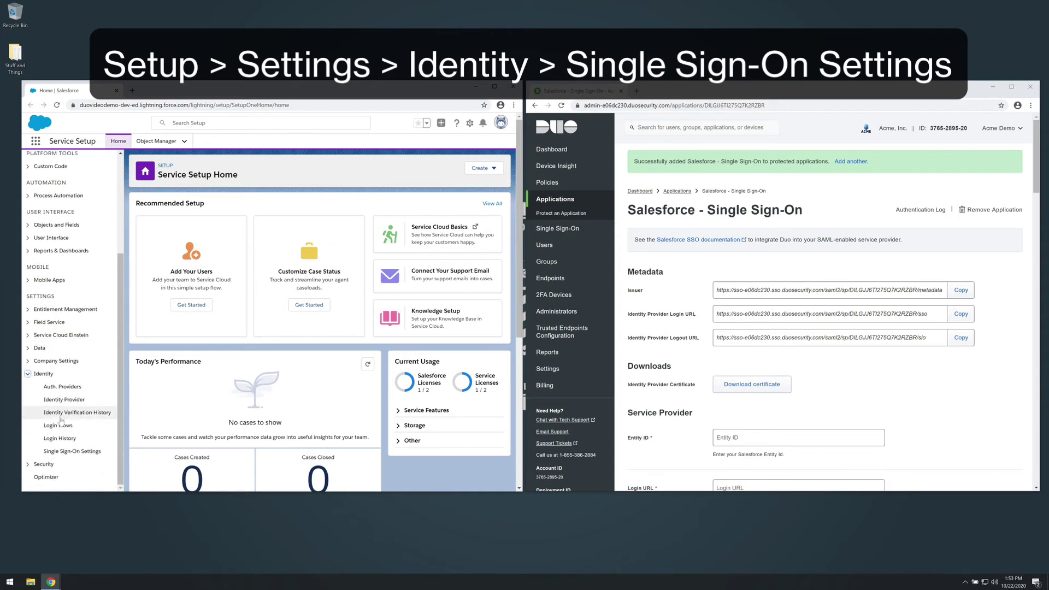
left_click(65, 451)
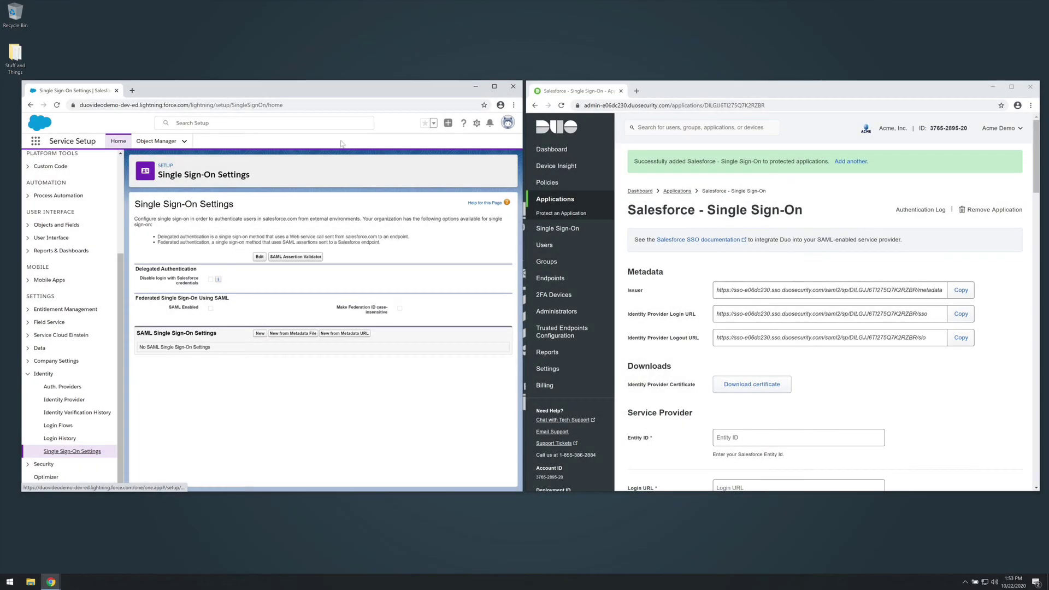
Enable SAML, save the setting, and start a new SAML single sign-on configuration
left_click(259, 258)
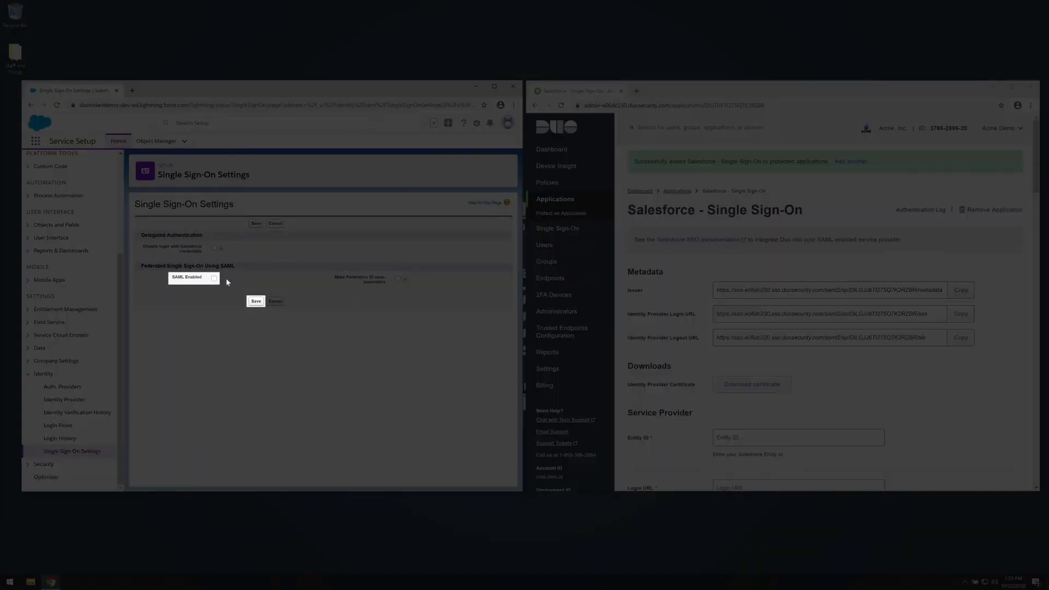
left_click(214, 278)
left_click(256, 301)
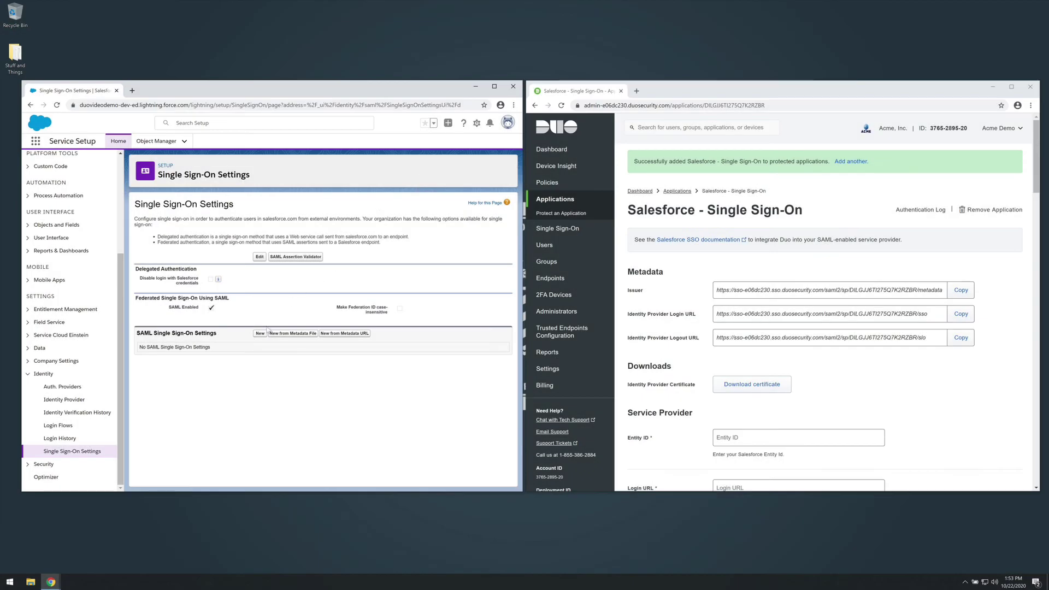
left_click(260, 333)
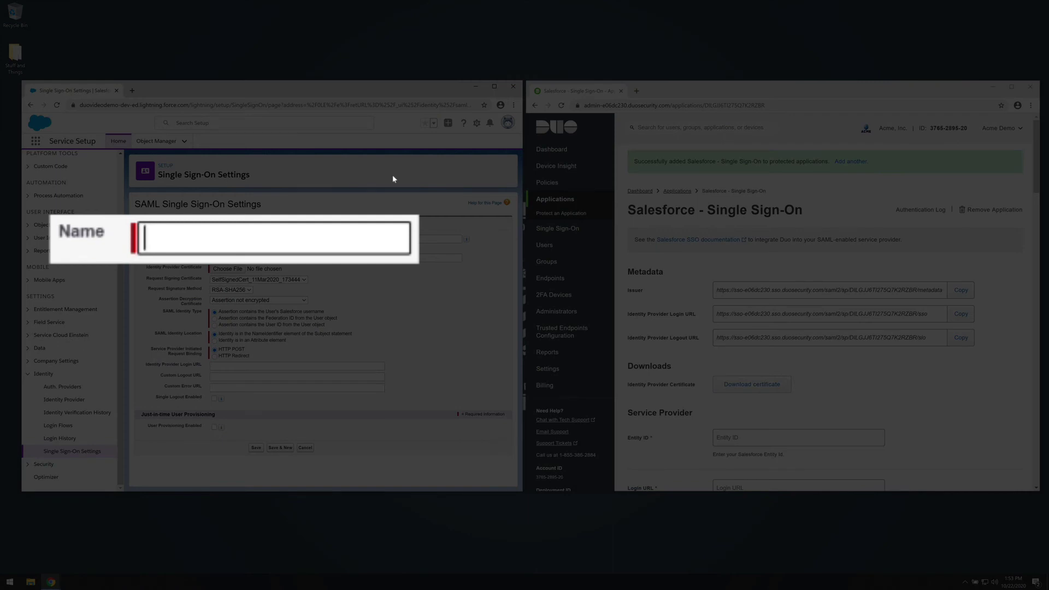
type("Duo SSO")
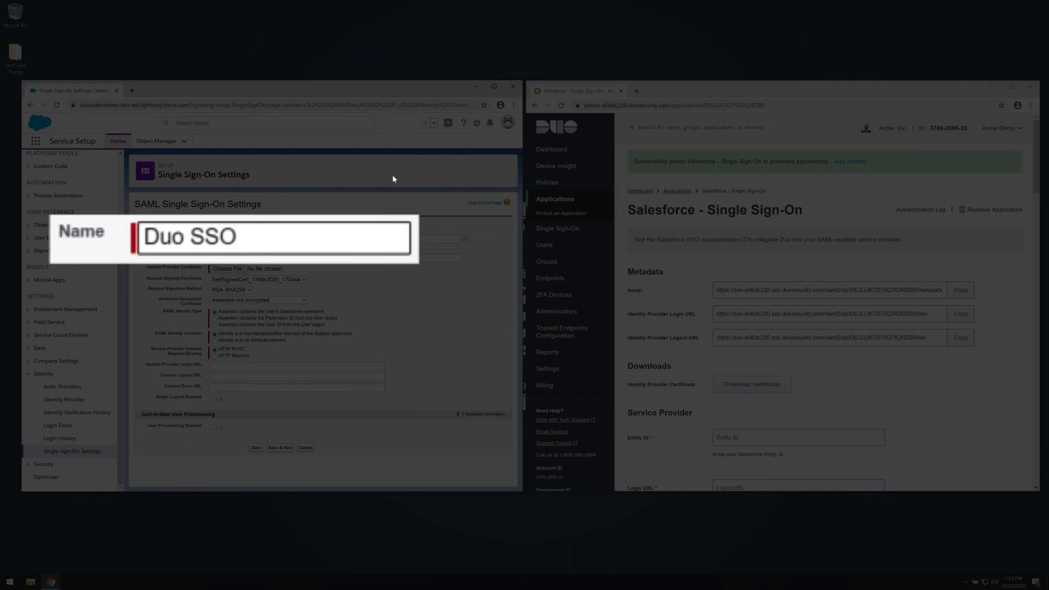
key("Tab")
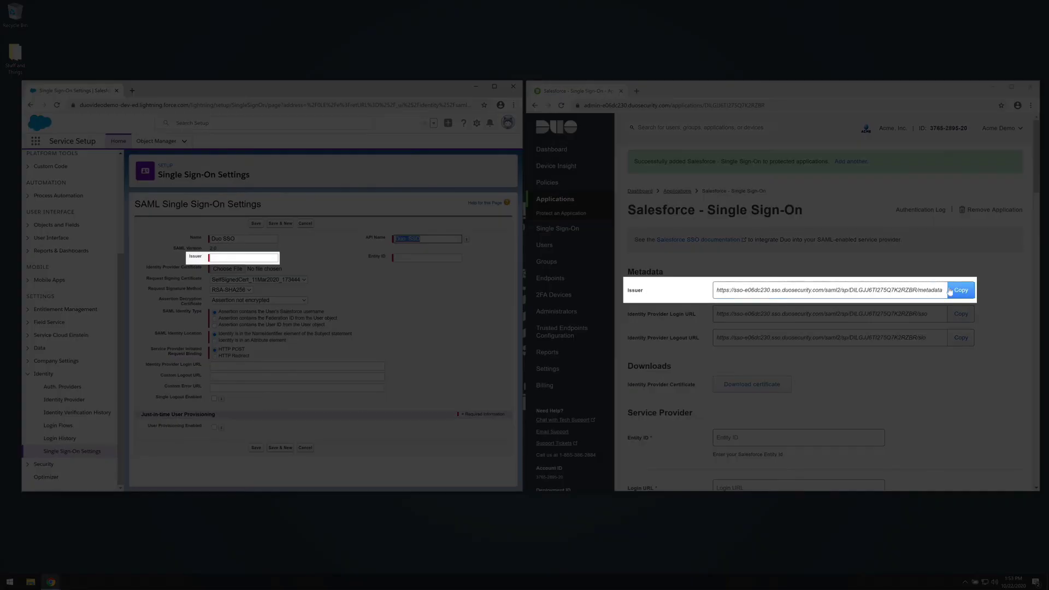
left_click(956, 292)
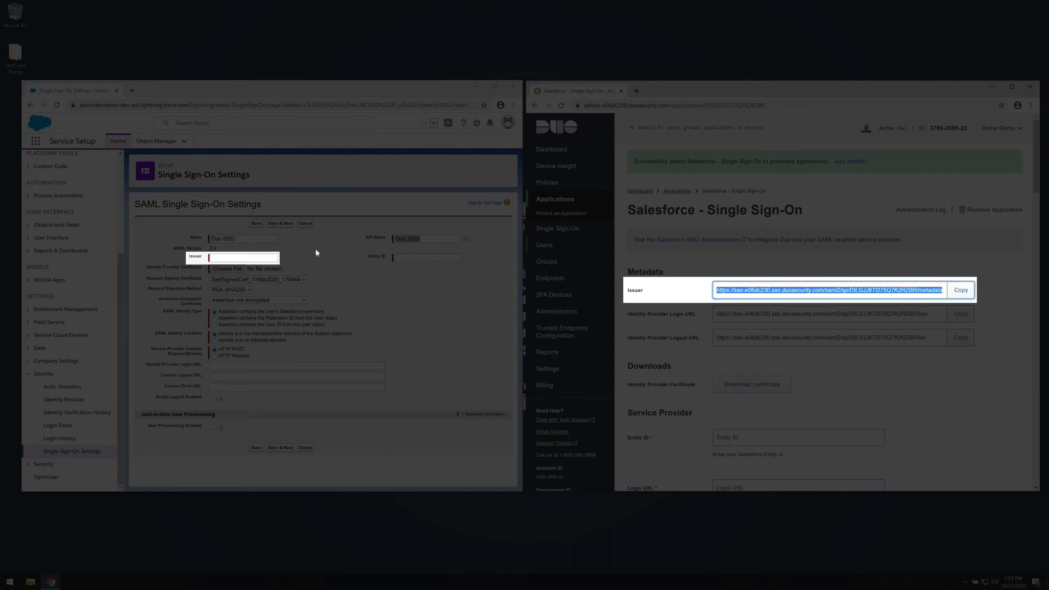
left_click(268, 256)
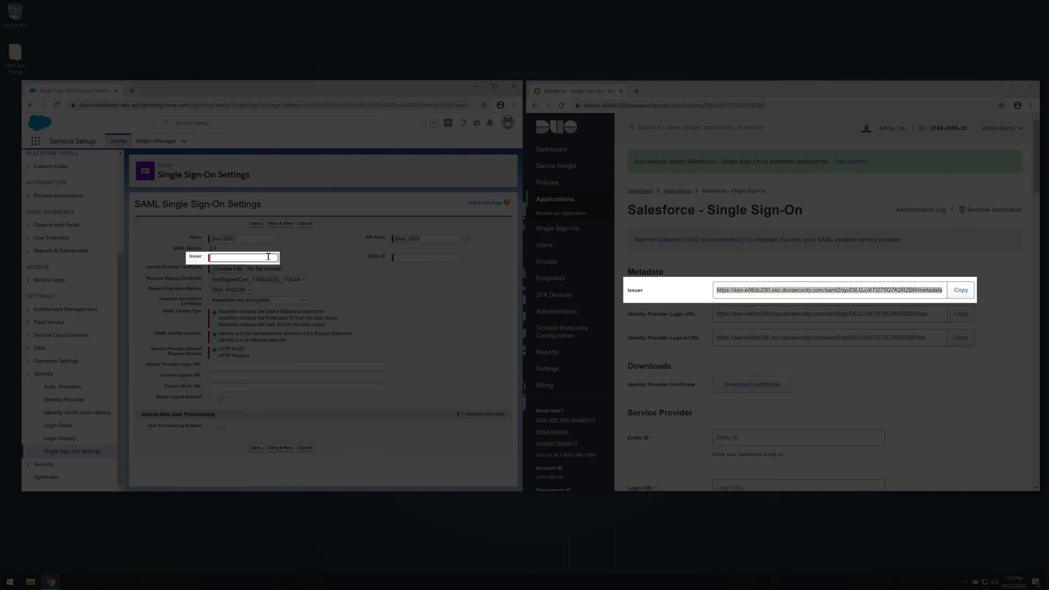
key("ctrl+v")
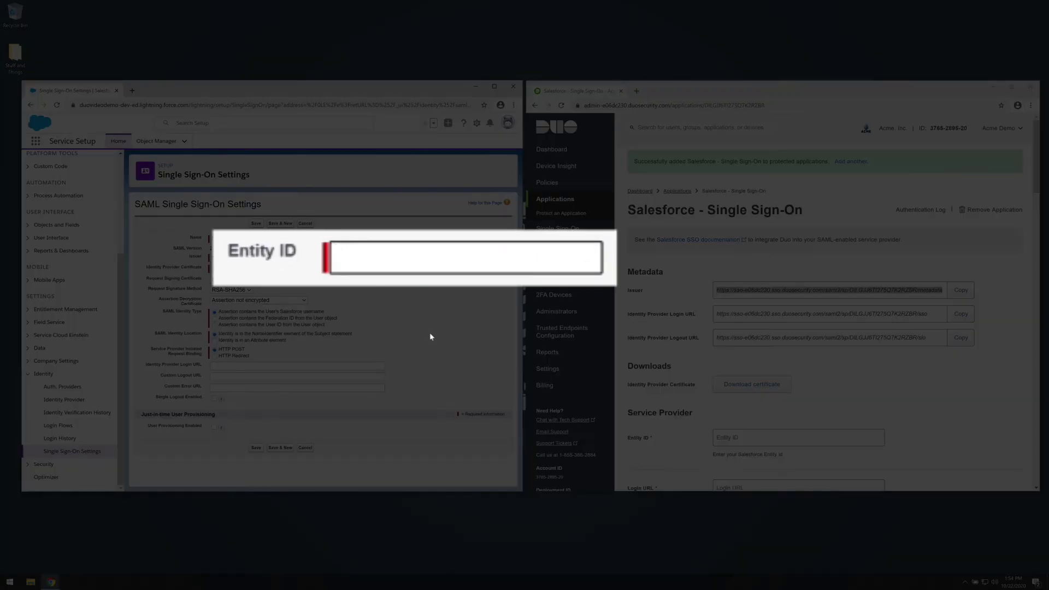
type("https://")
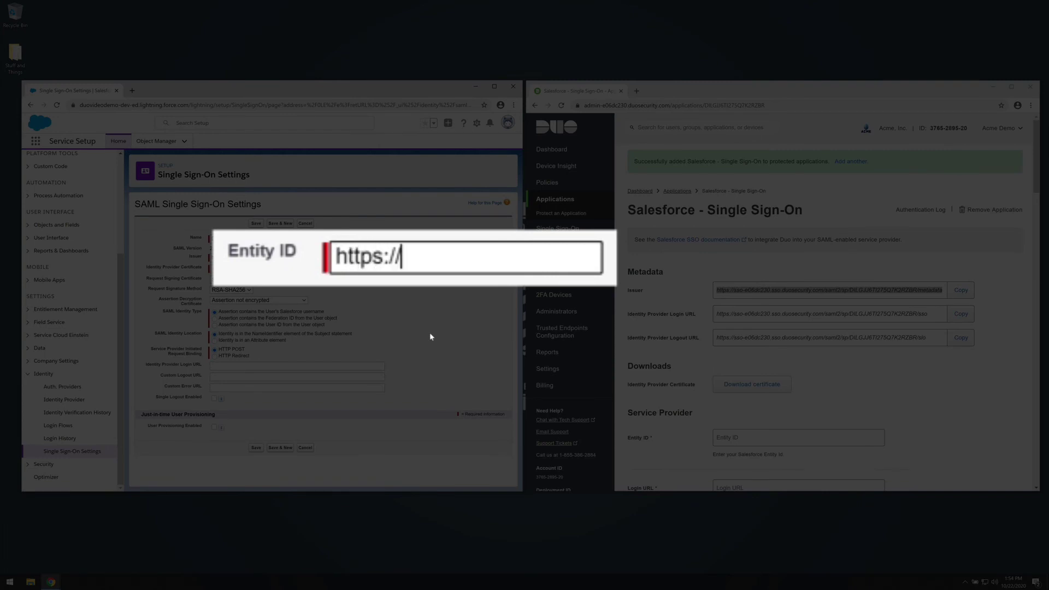
type("duovideodemo")
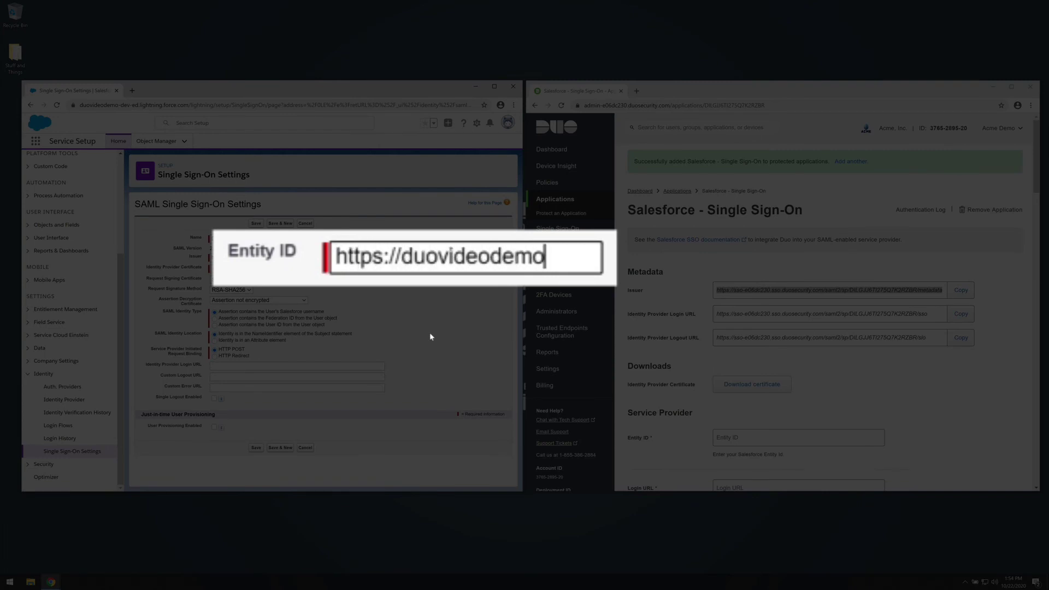
type("-dev-ed.")
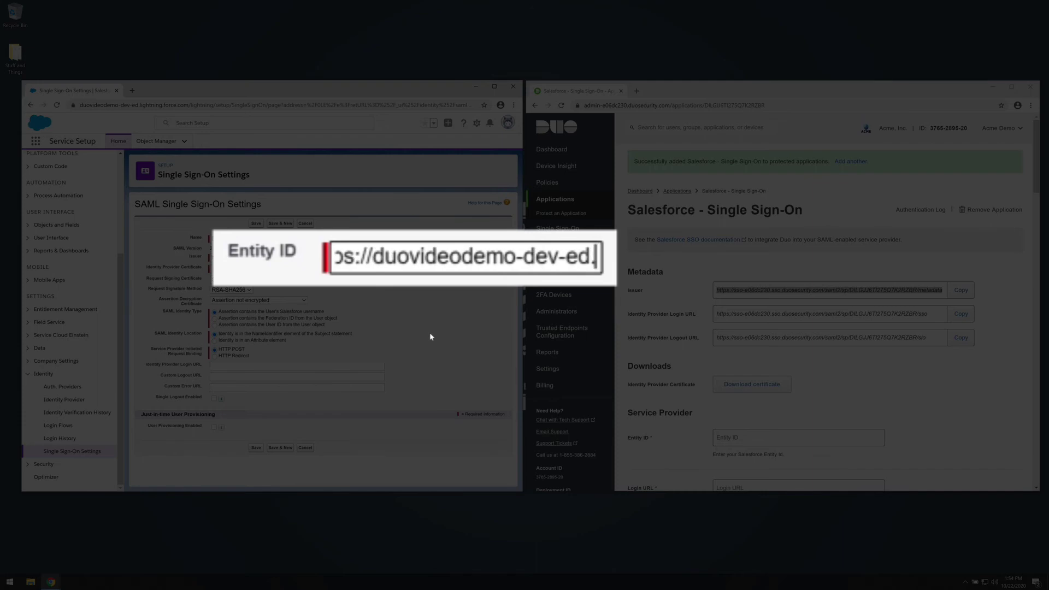
type("my.salesforce.com")
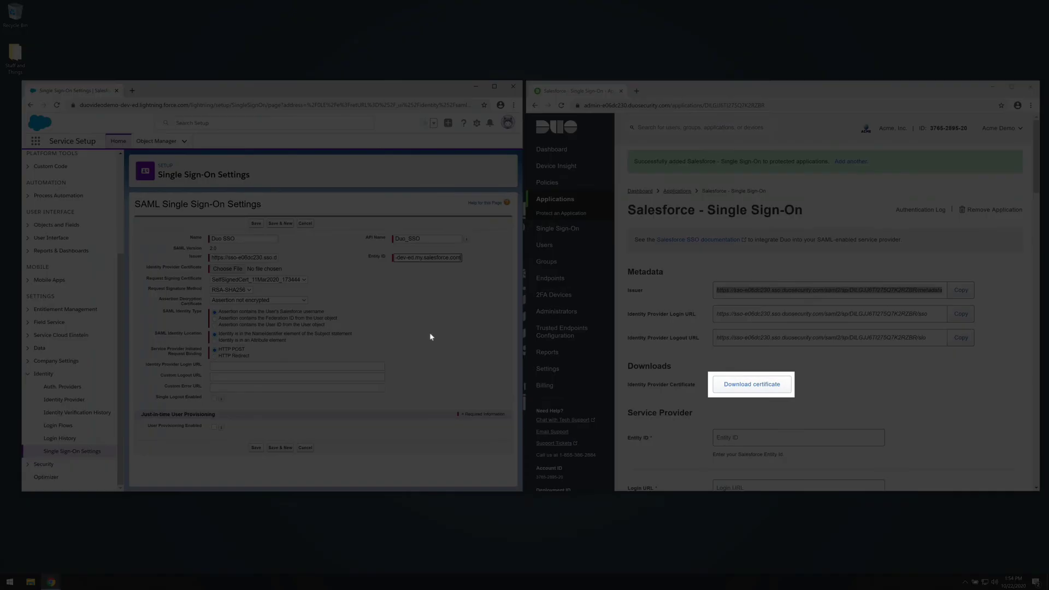
Download Duo's identity provider certificate from the Duo admin page
left_click(732, 359)
left_click(749, 384)
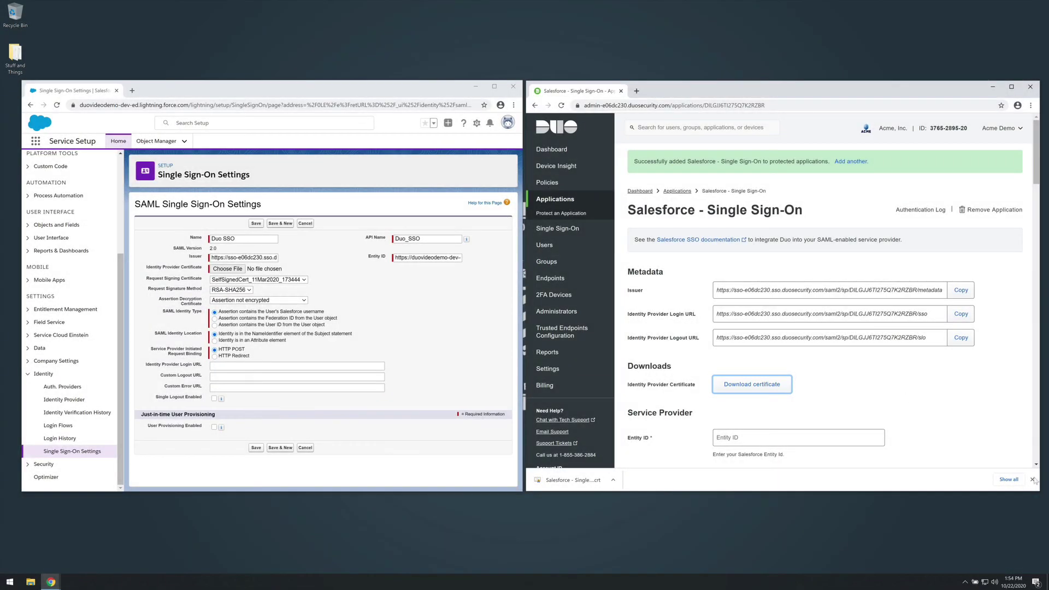
left_click(1031, 479)
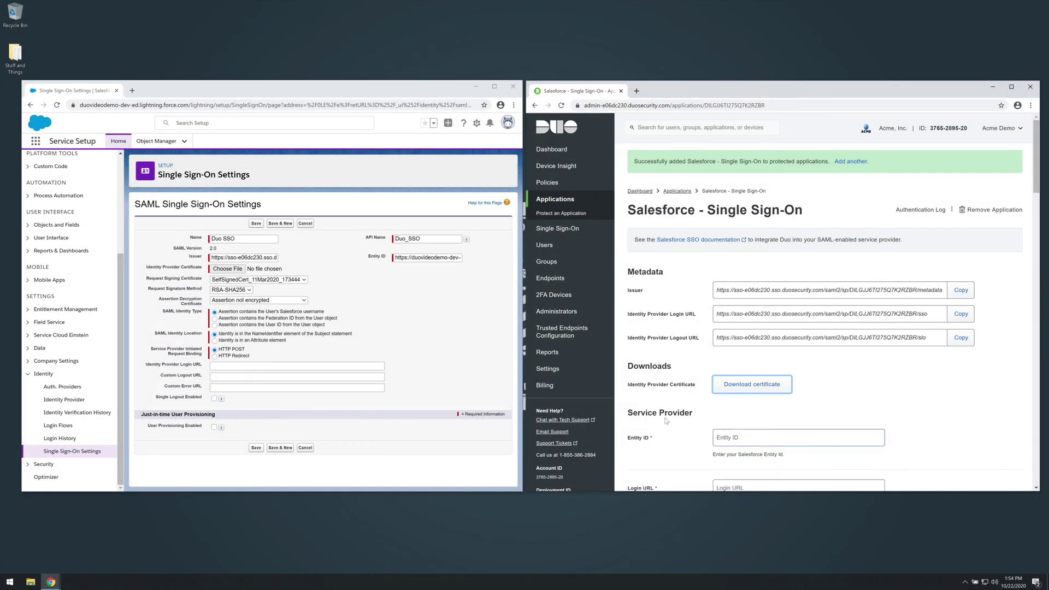
Attach 'Salesforce - Single Sign-On.crt' from Downloads as the Identity Provider Certificate
left_click(241, 271)
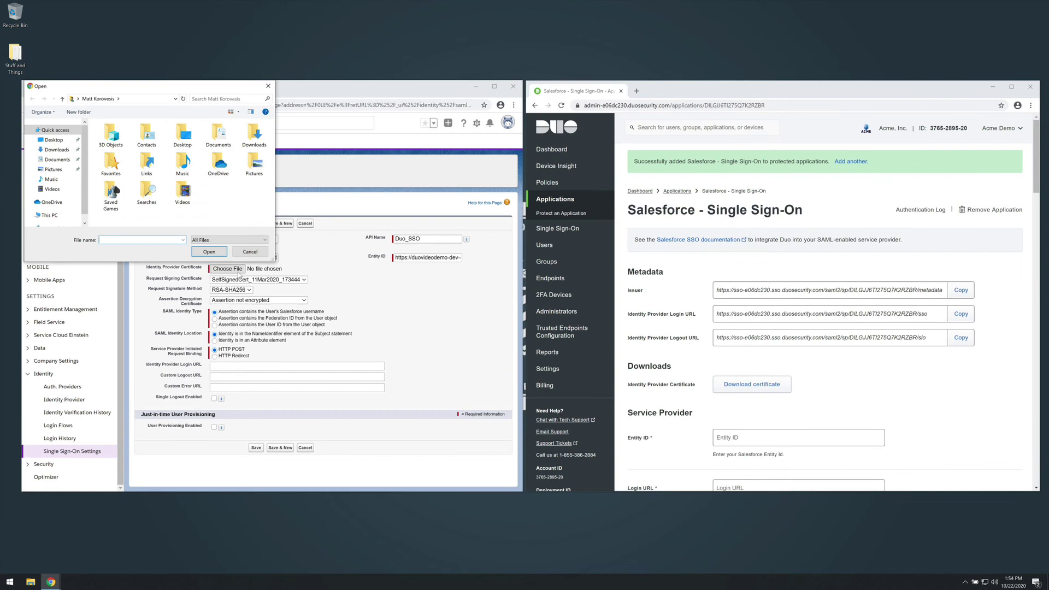
left_click(57, 149)
left_click(164, 146)
left_click(209, 251)
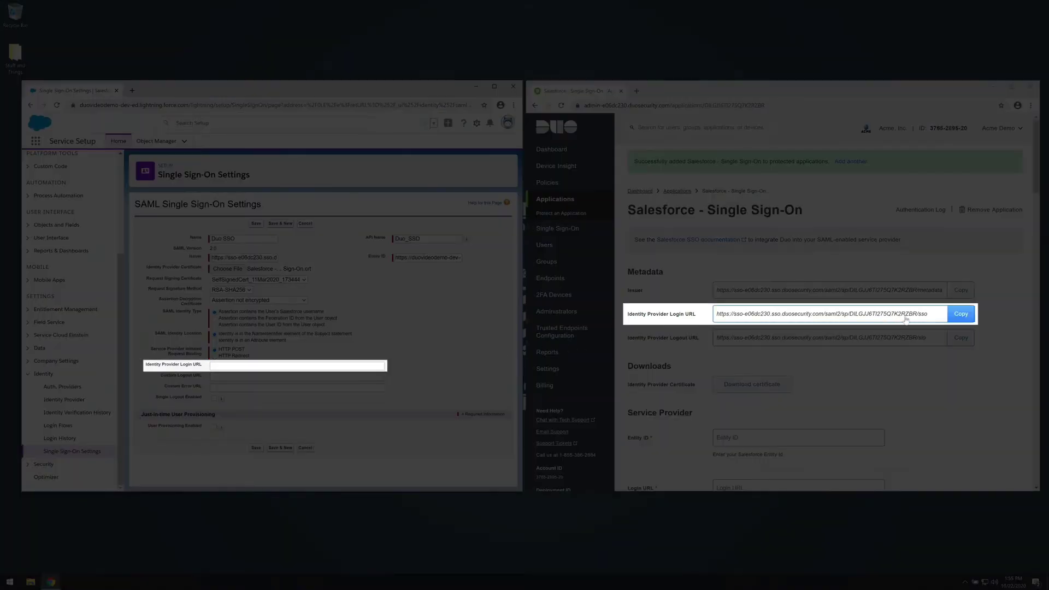
Fill the Identity Provider Login URL field with Duo's login URL
left_click(963, 314)
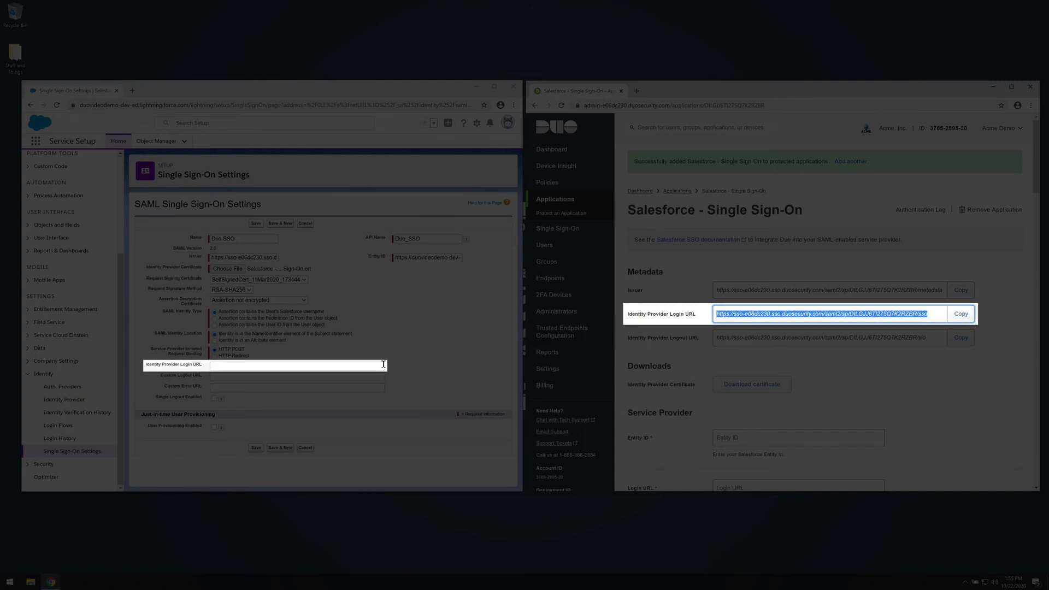
left_click(382, 365)
key("ctrl+v")
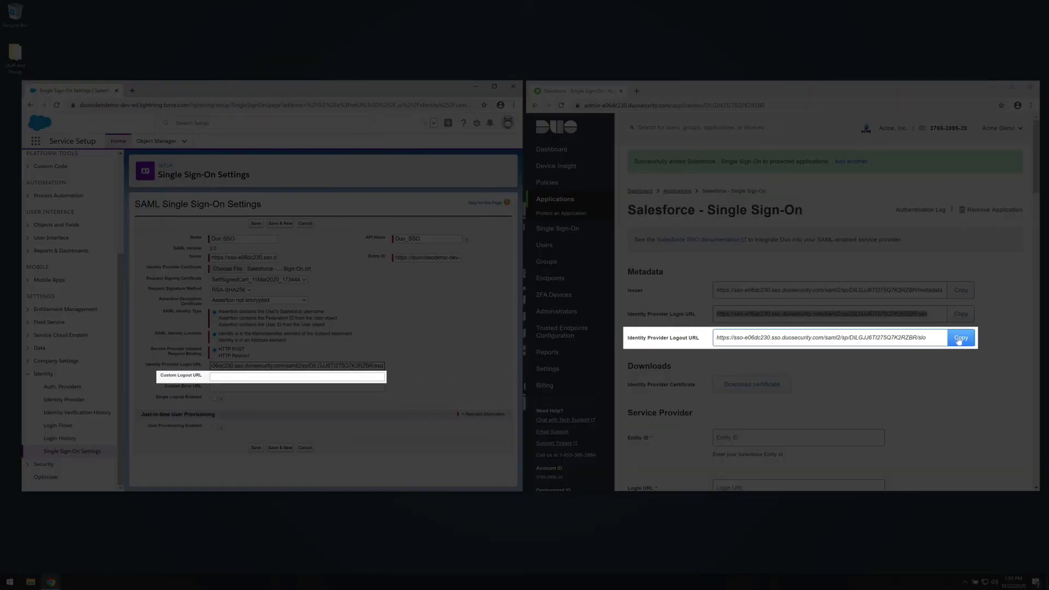
Set Custom Logout URL to Duo's Identity Provider Logout URL and save the configuration
left_click(958, 339)
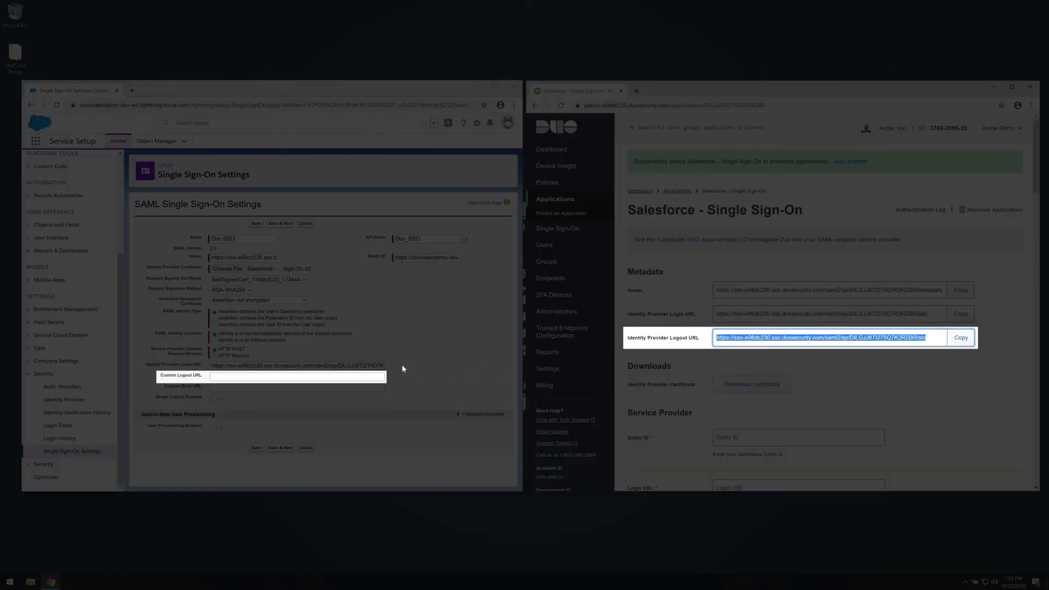
left_click(373, 376)
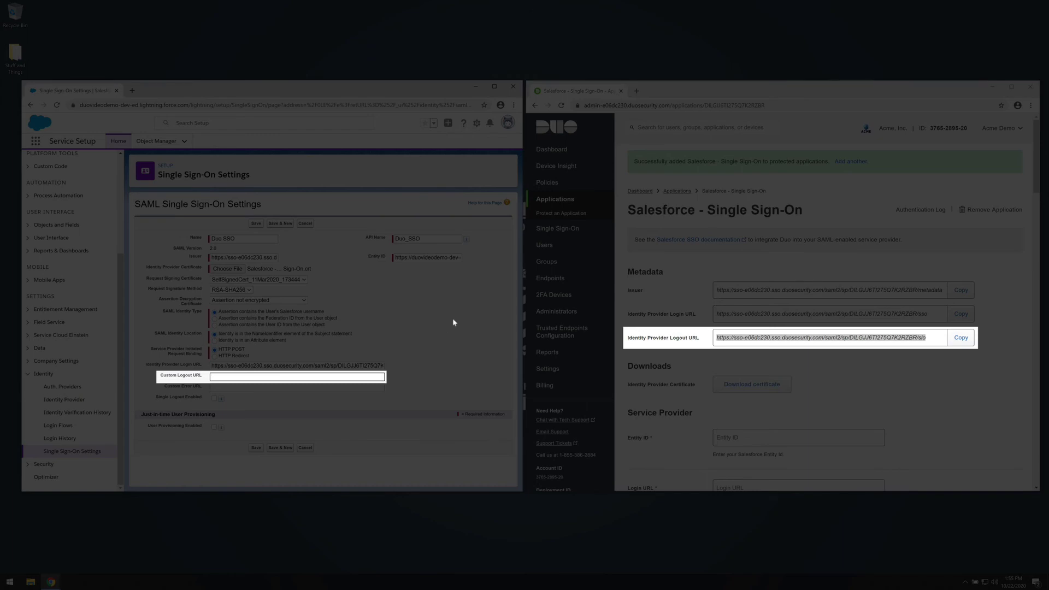
key("ctrl+v")
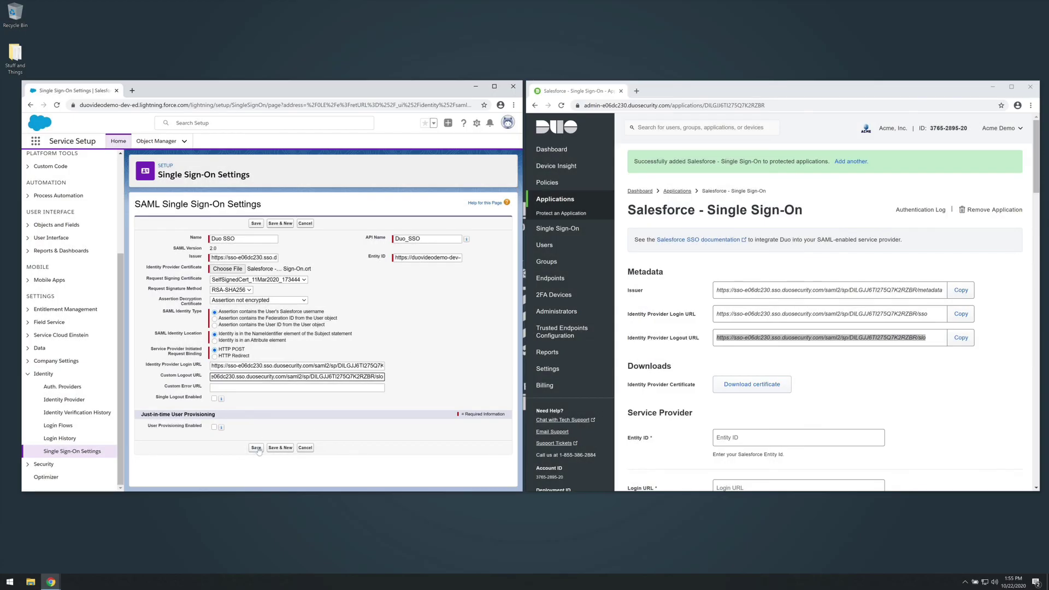
left_click(257, 447)
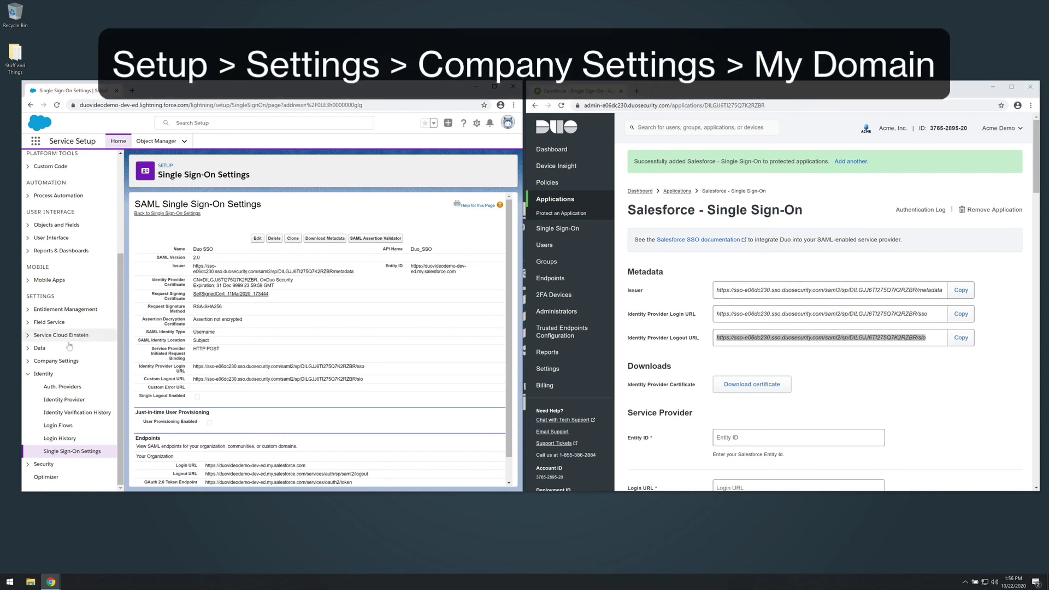
Add Duo SSO as an authentication service in My Domain's Authentication Configuration
left_click(26, 362)
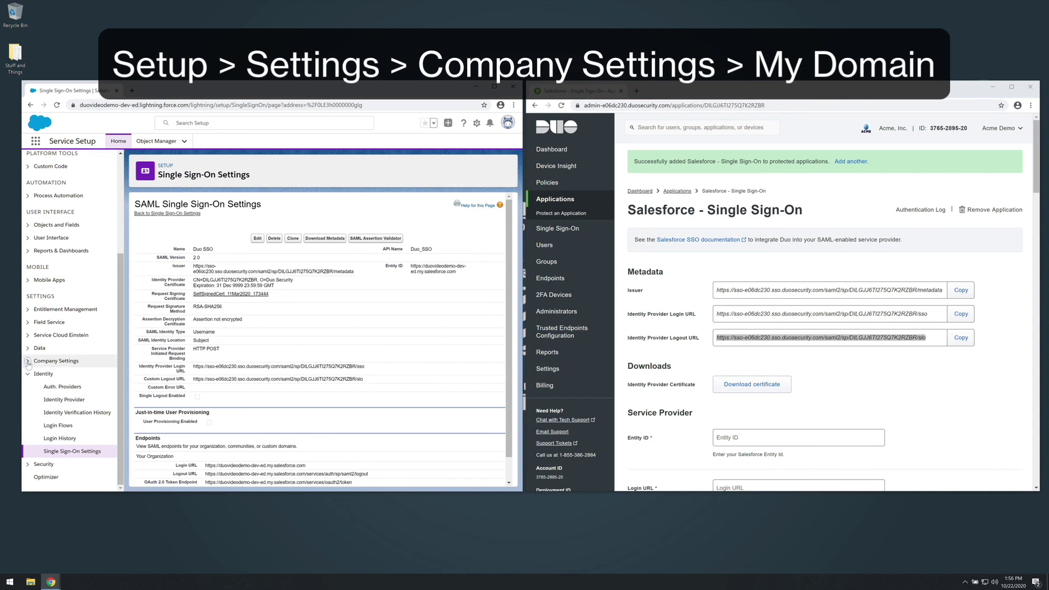
left_click(61, 439)
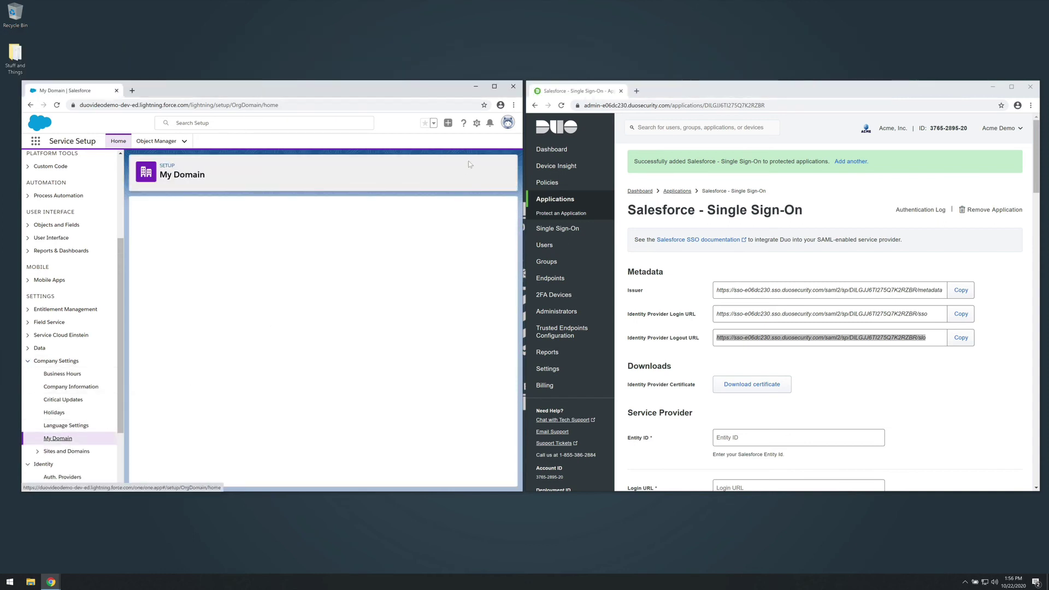
scroll(467, 333, "down", 3)
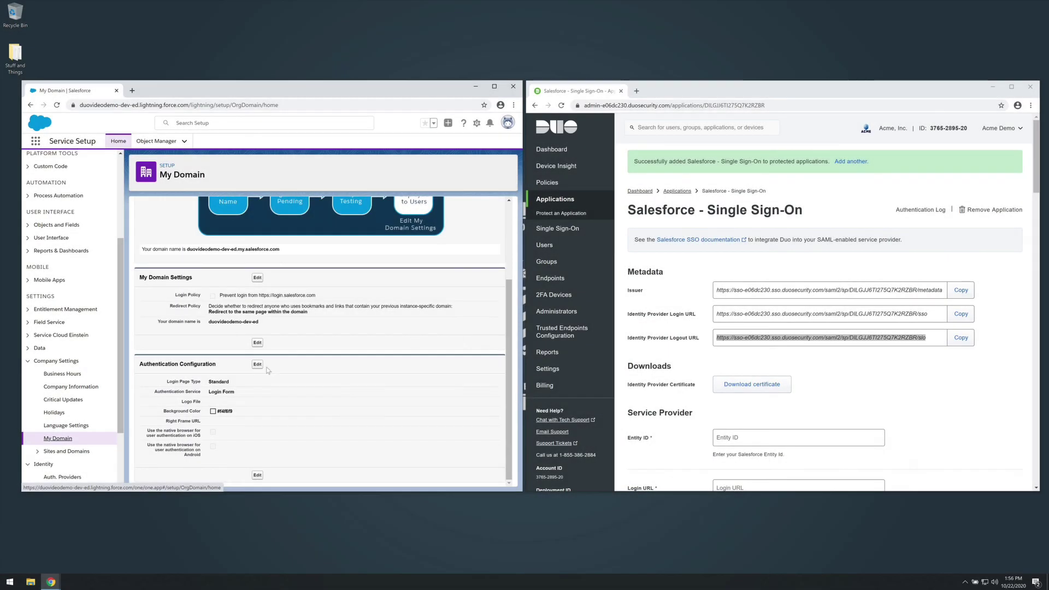
left_click(257, 364)
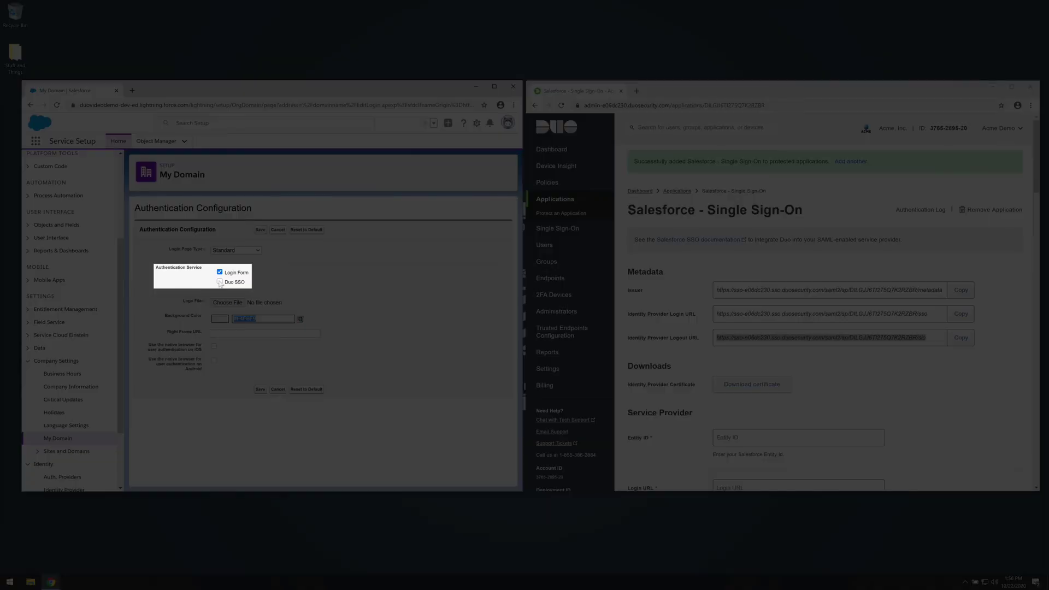
left_click(219, 281)
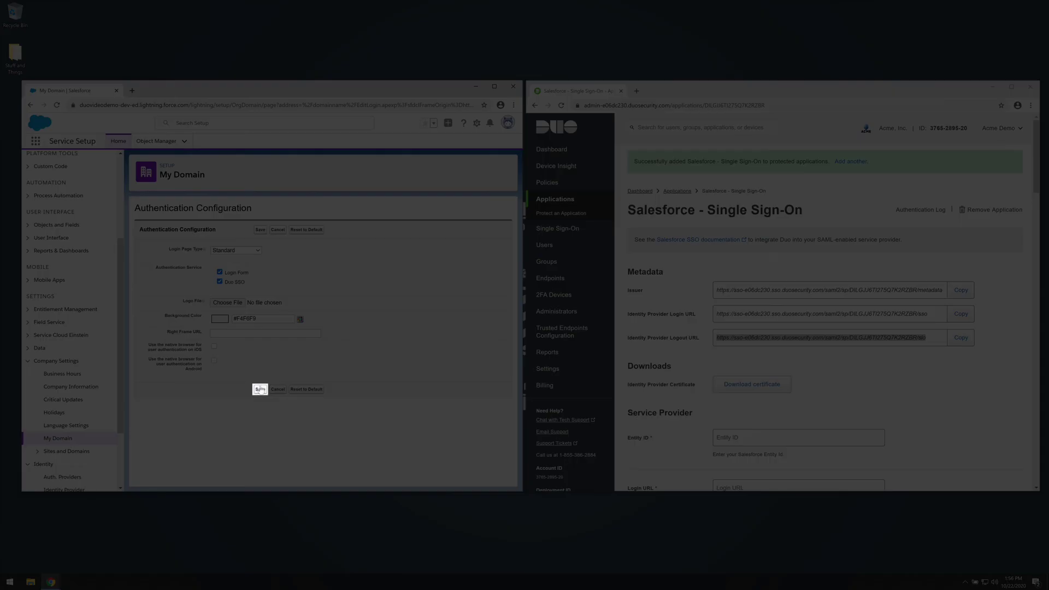
left_click(260, 389)
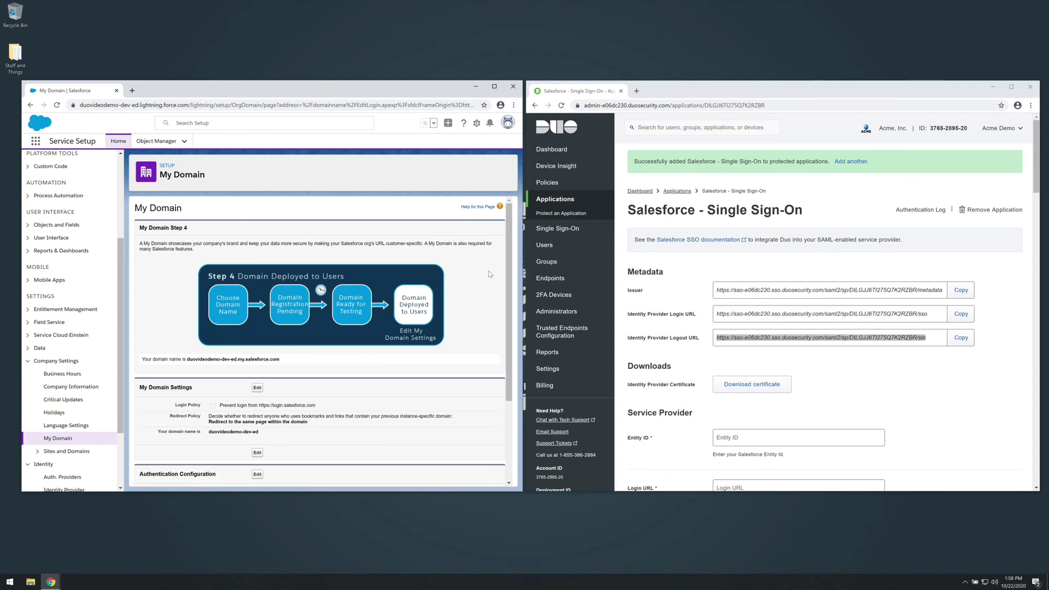
Bring up the Duo Salesforce application settings and scroll to its service provider fields
left_click(989, 377)
scroll(990, 377, "down", 3)
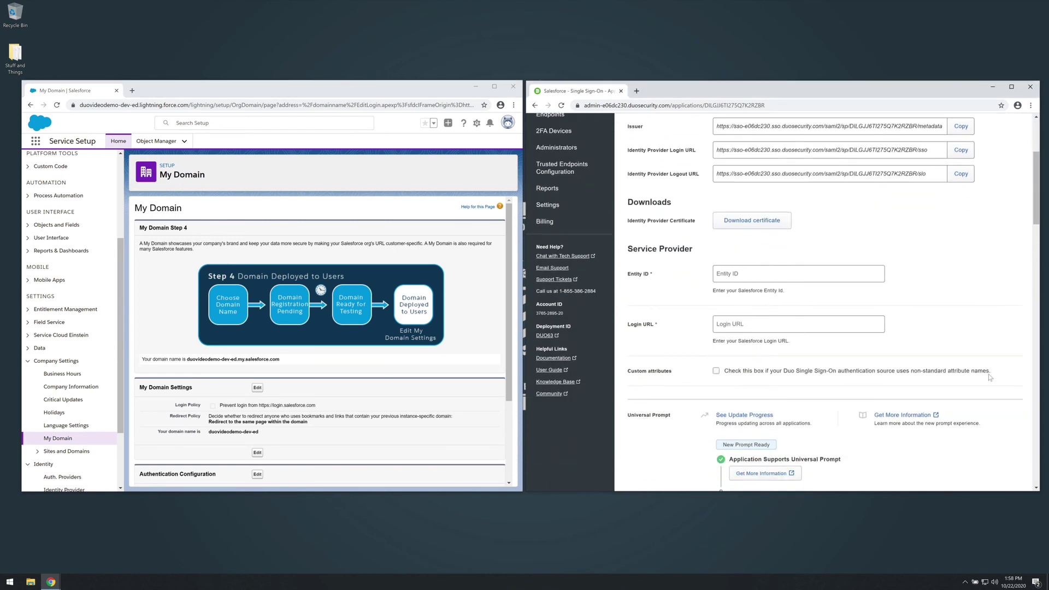
scroll(71, 387, "down", 2)
Copy the Duo SSO configuration's Salesforce Entity ID into Duo's Entity ID field
left_click(72, 451)
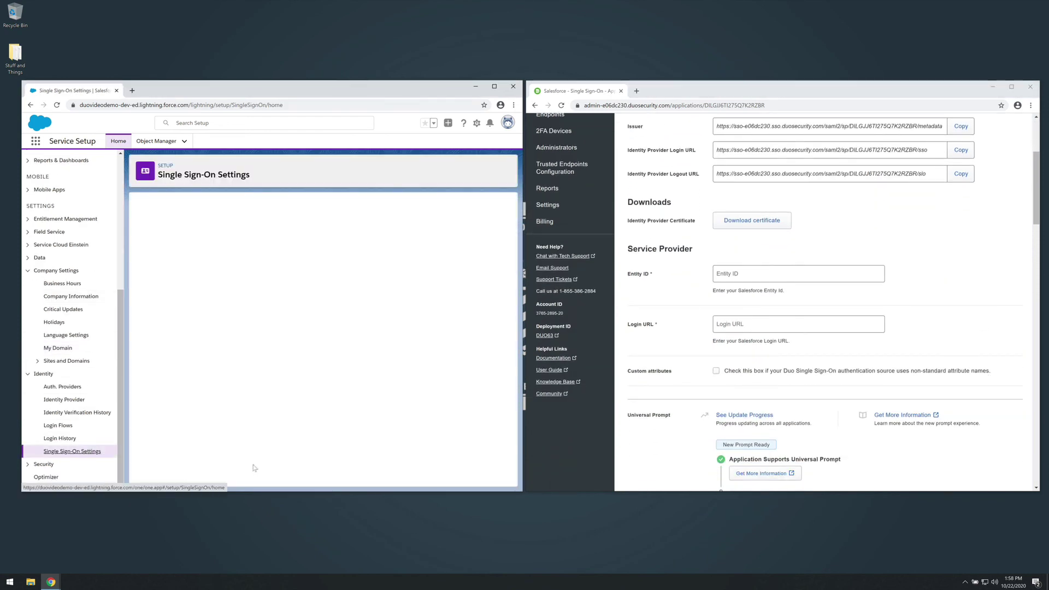
left_click(171, 372)
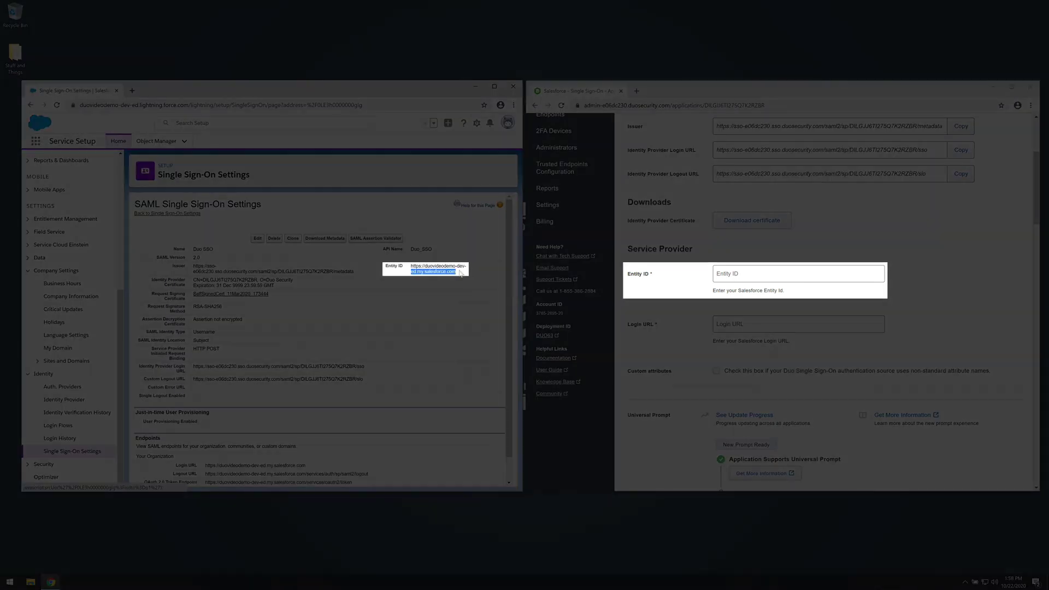
left_click_drag(462, 274, 411, 271)
key("ctrl+c")
left_click(812, 271)
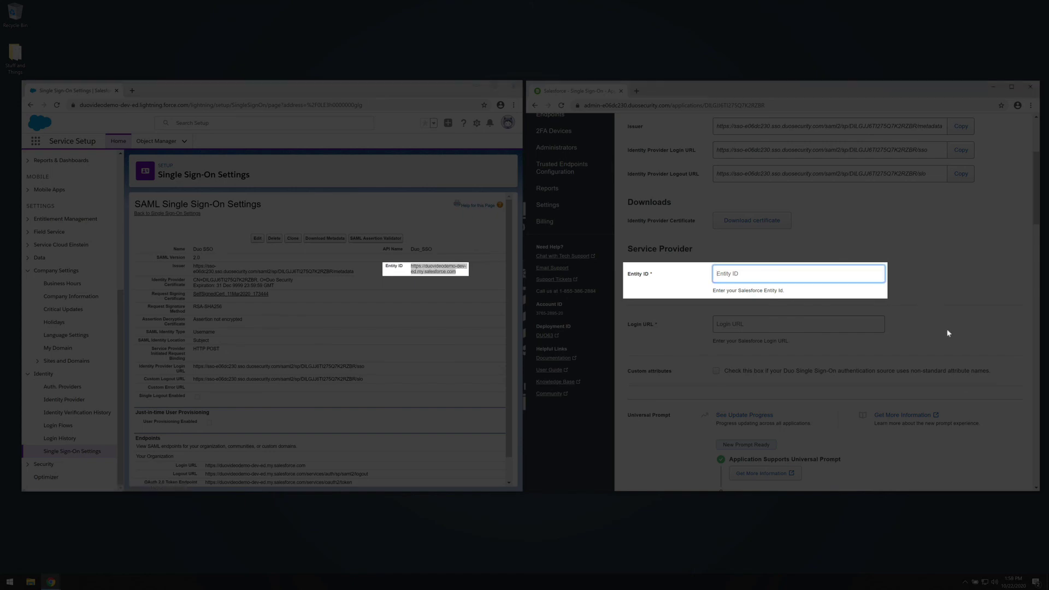
key("ctrl+v")
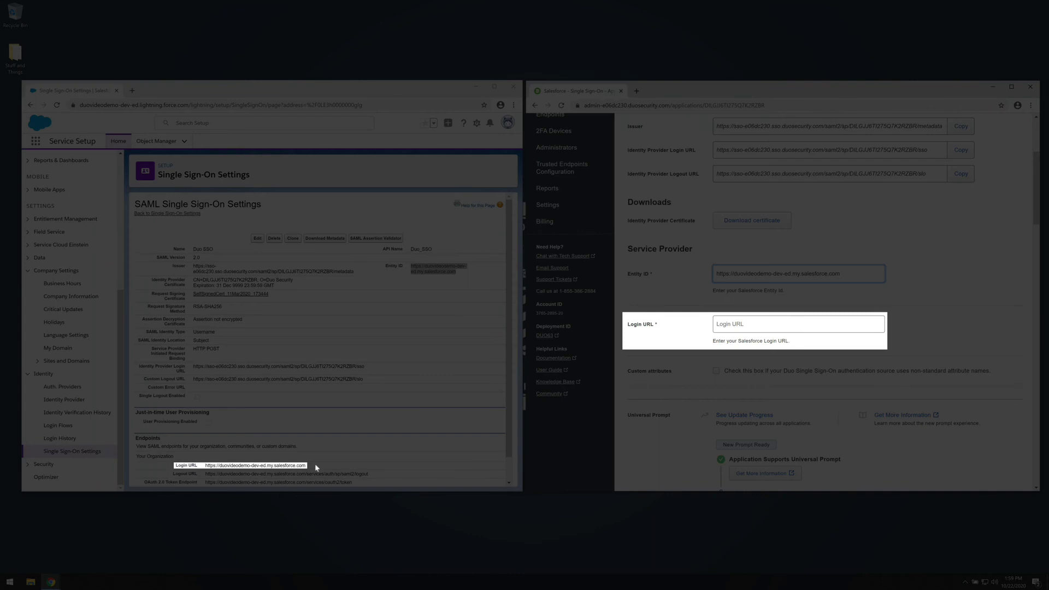
Copy the org's Login URL endpoint into Duo's Login URL field and save the application
left_click(317, 467)
left_click_drag(304, 465, 204, 465)
left_click(854, 324)
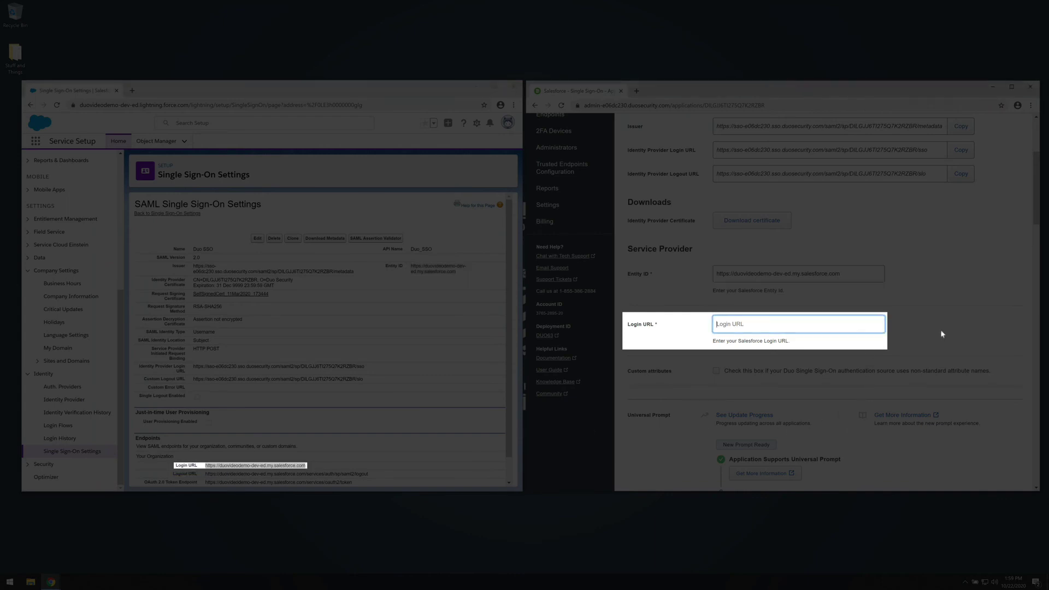
key("ctrl+v")
scroll(940, 330, "down", 20)
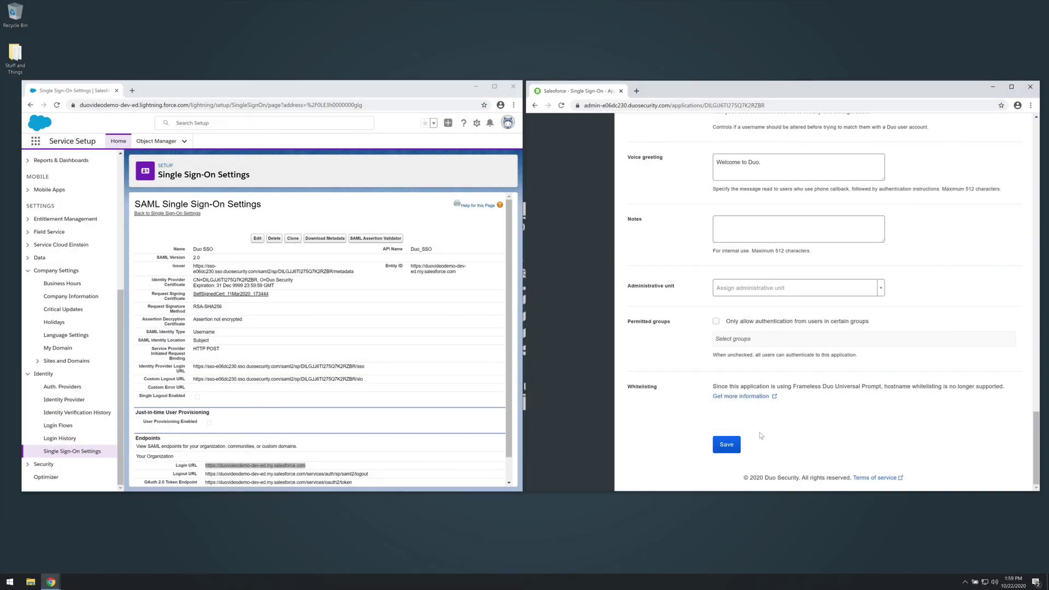
left_click(725, 444)
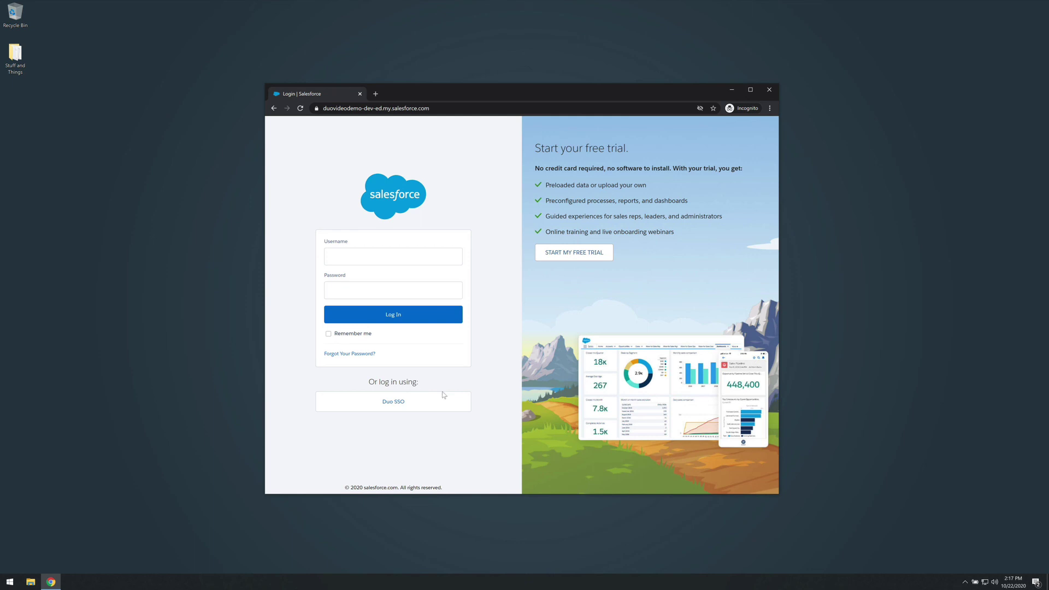
Sign in via Duo SSO with the demo account's email and password, then send a Duo Push
left_click(444, 394)
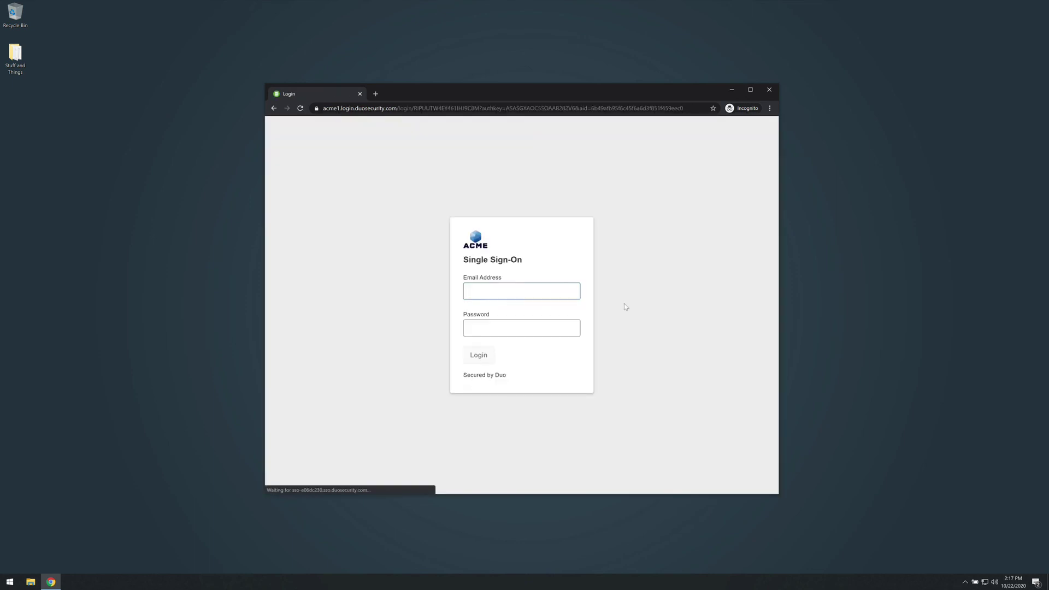
key("Tab")
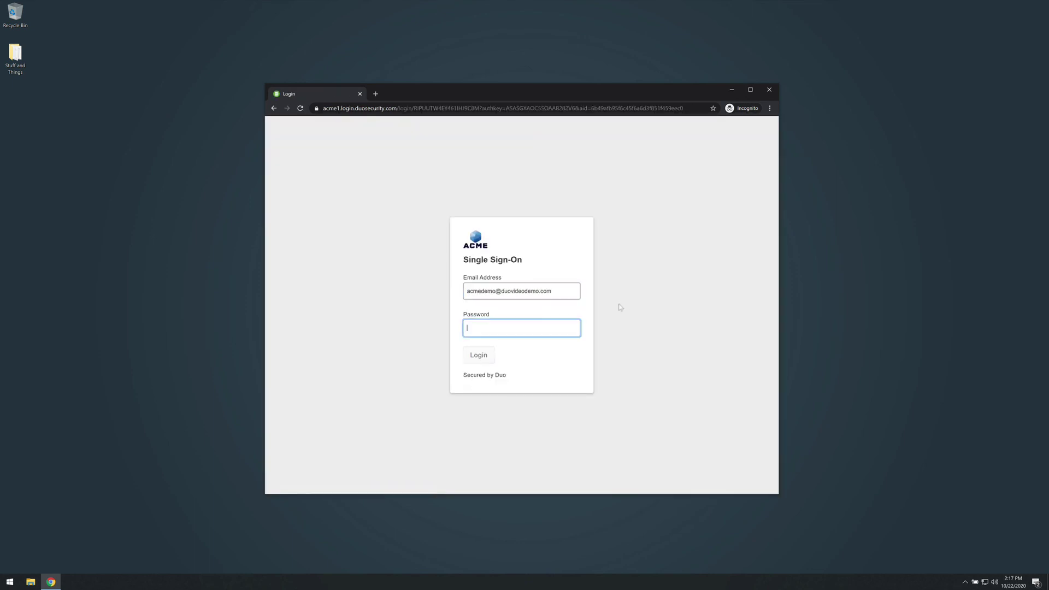
type("********")
key("Return")
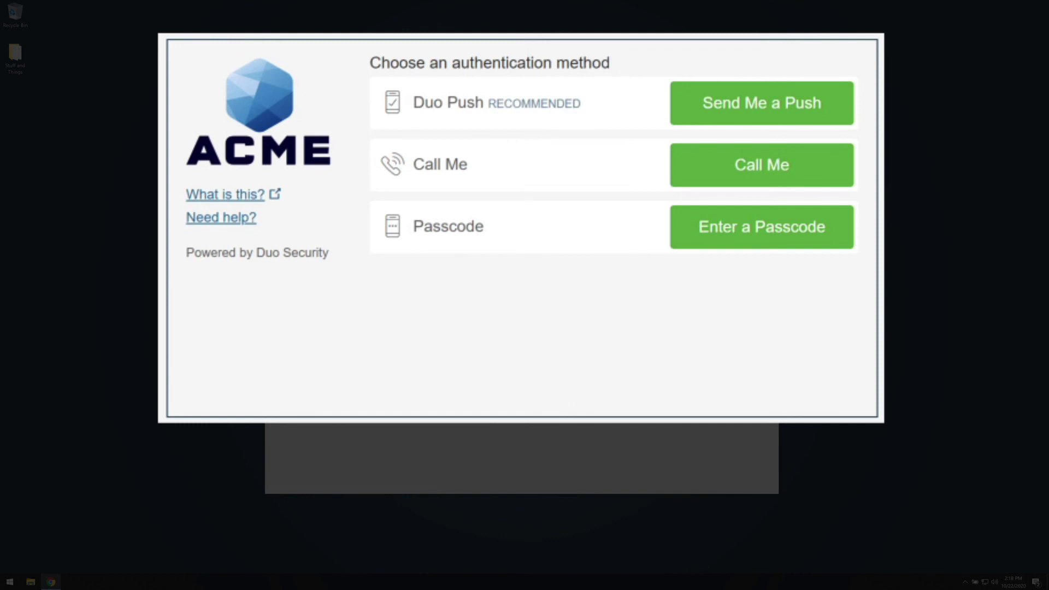
left_click(803, 107)
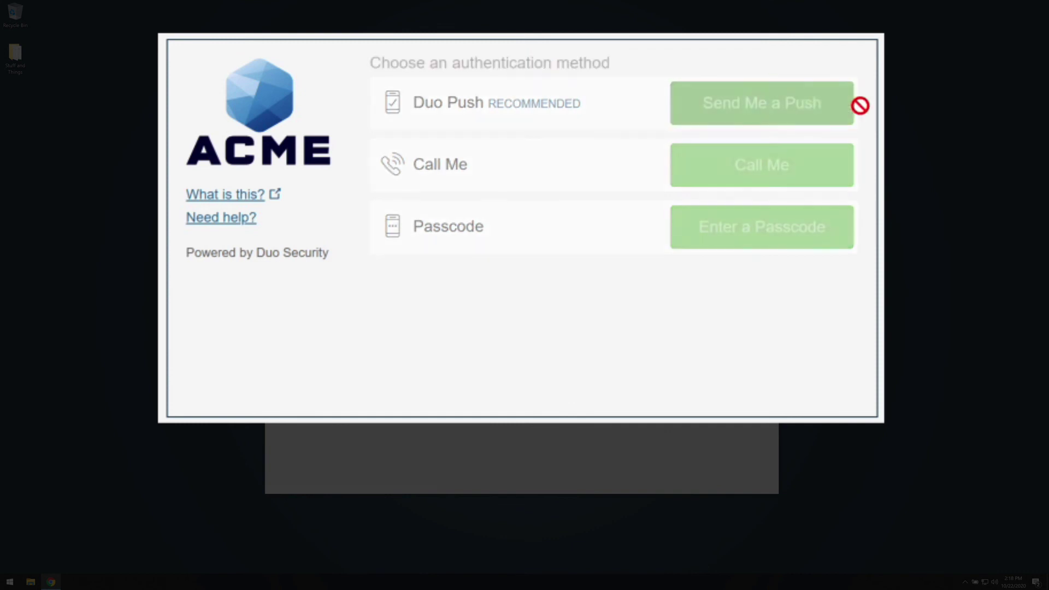